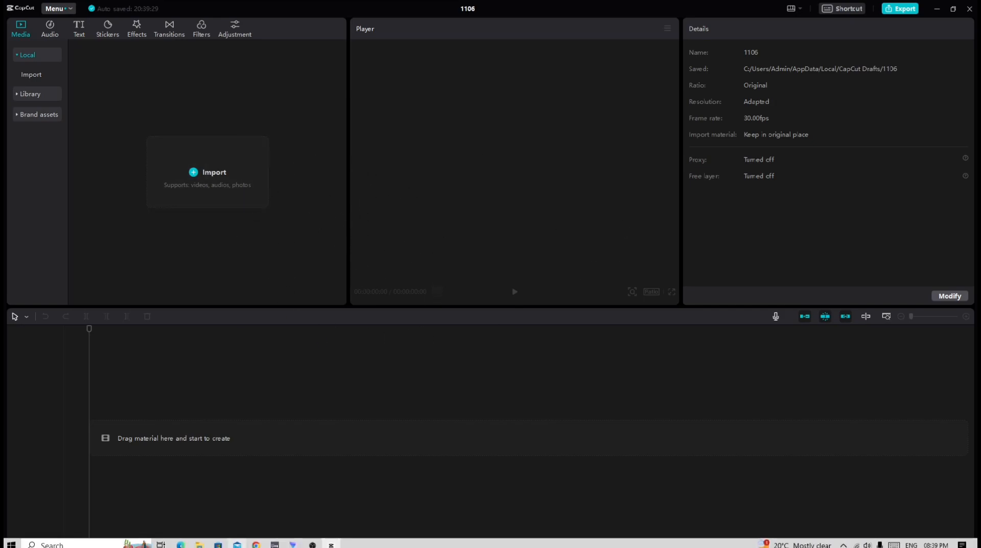
# Step: Import the video "Project_09-18(1)(1)_Full HD 1080p_MEDIUM_FR60.mp4" and place it at the start of the timeline
pyautogui.click(273, 543)
pyautogui.moveTo(379, 153); pyautogui.dragTo(232, 171)
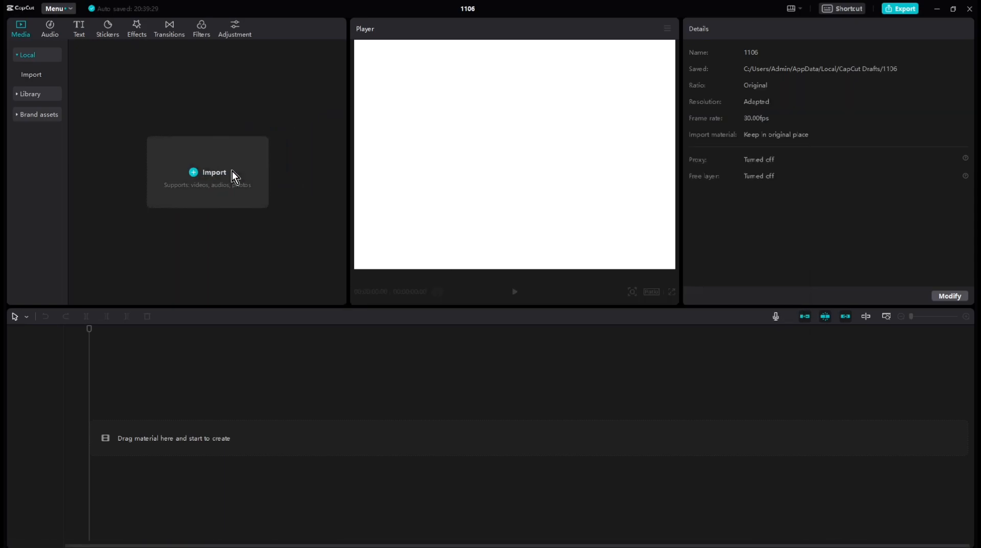
pyautogui.moveTo(111, 119); pyautogui.dragTo(96, 435)
pyautogui.click(100, 438)
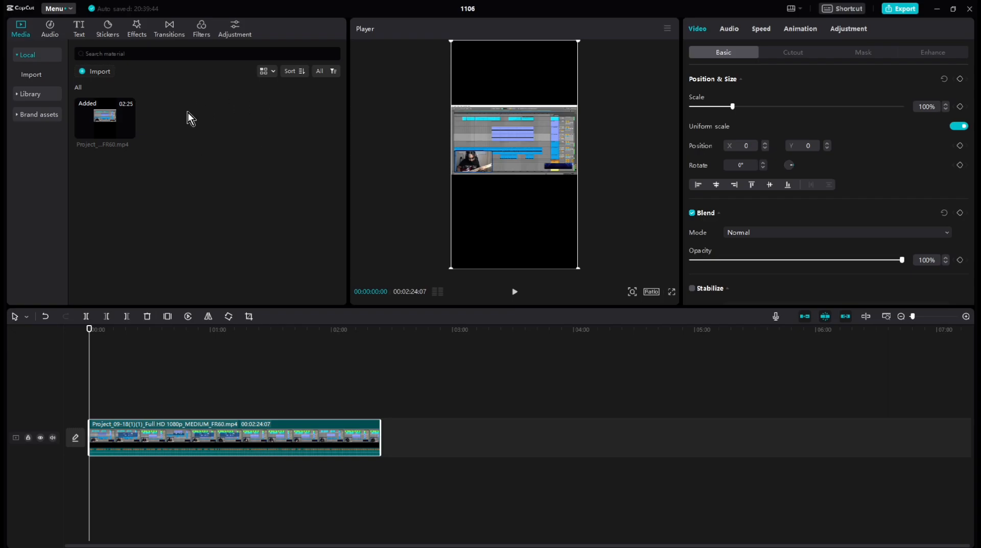
# Step: Generate auto captions for the video with English as the speech language
pyautogui.click(78, 32)
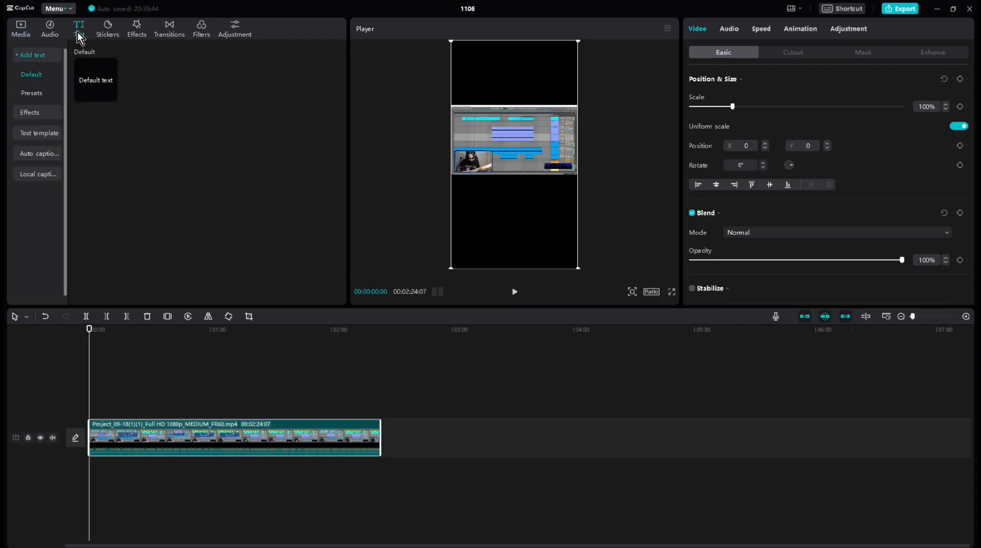
pyautogui.click(38, 154)
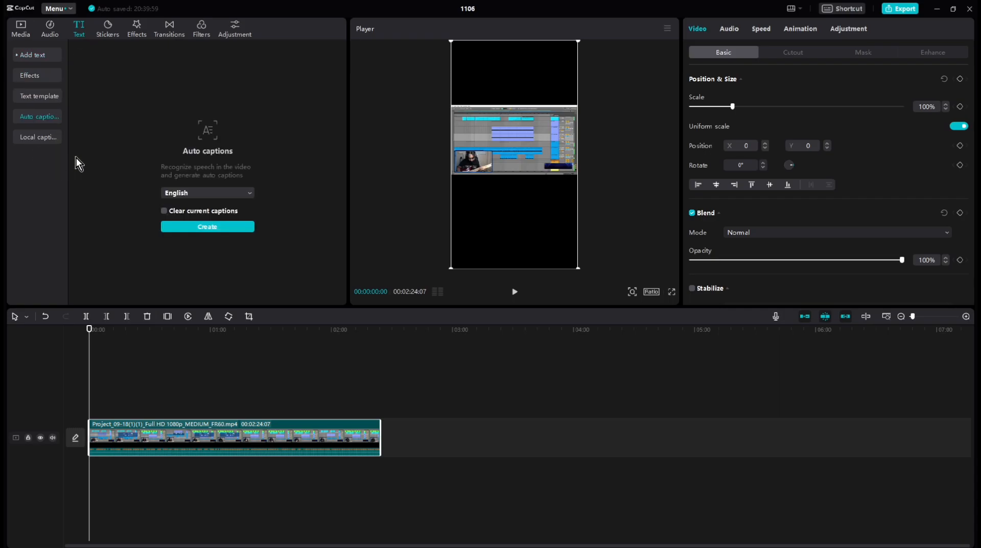
pyautogui.click(237, 194)
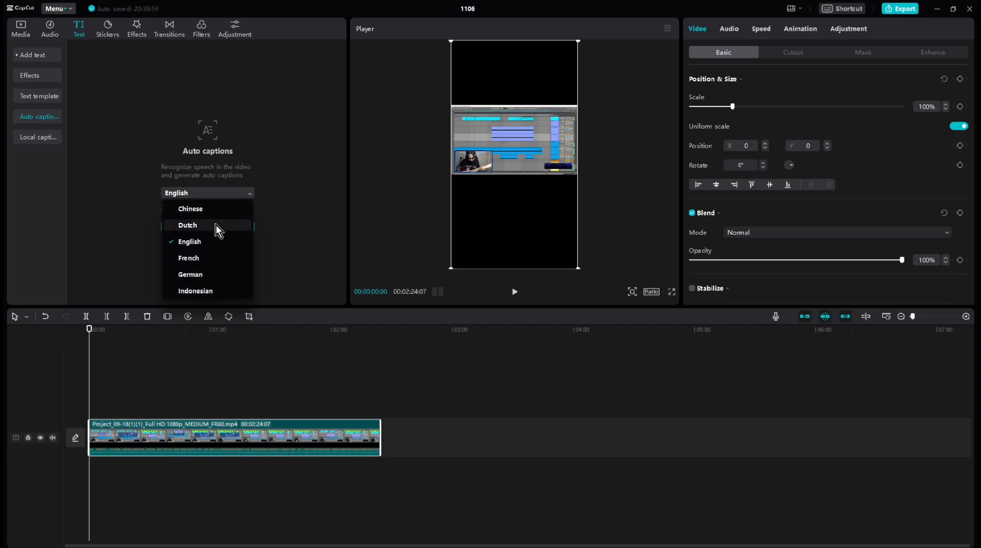
pyautogui.click(189, 244)
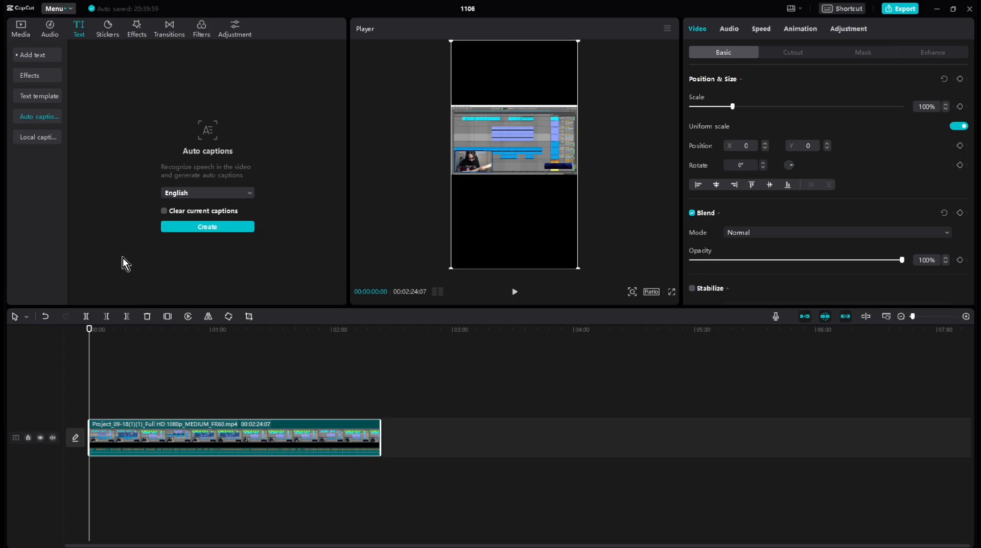
pyautogui.click(210, 227)
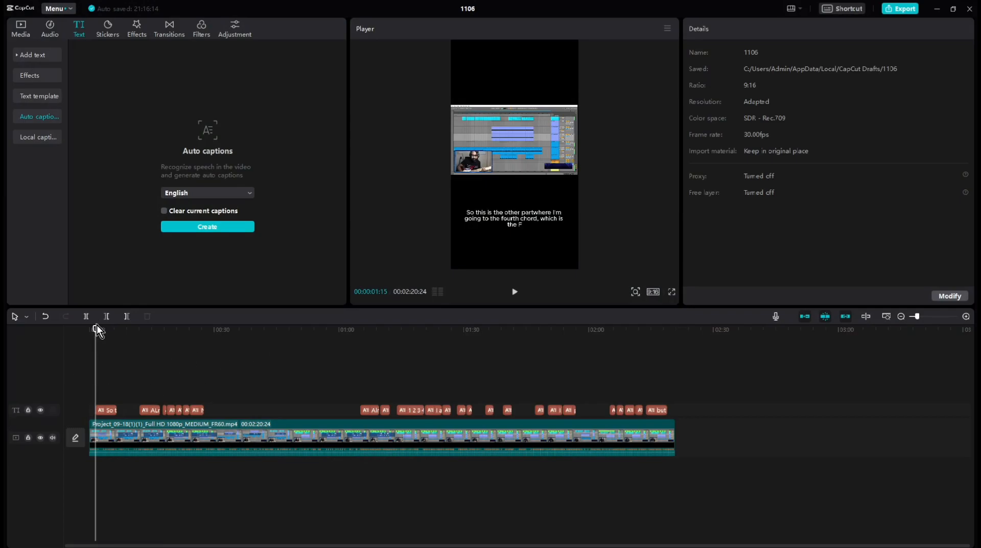
# Step: Play the first caption and separate its joined words so the text reads "part where I'm going"
pyautogui.moveTo(95, 325); pyautogui.dragTo(89, 327)
pyautogui.press('space')
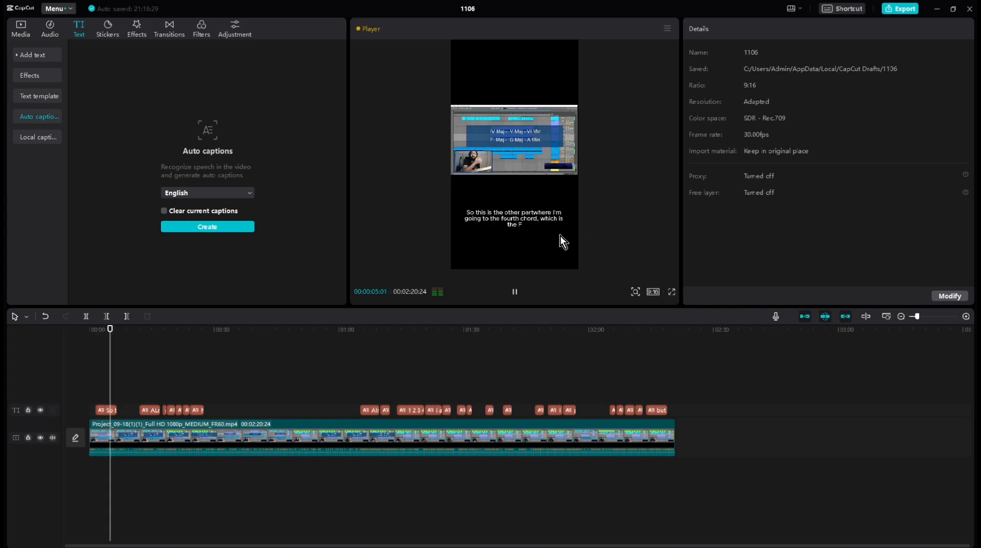
pyautogui.press('space')
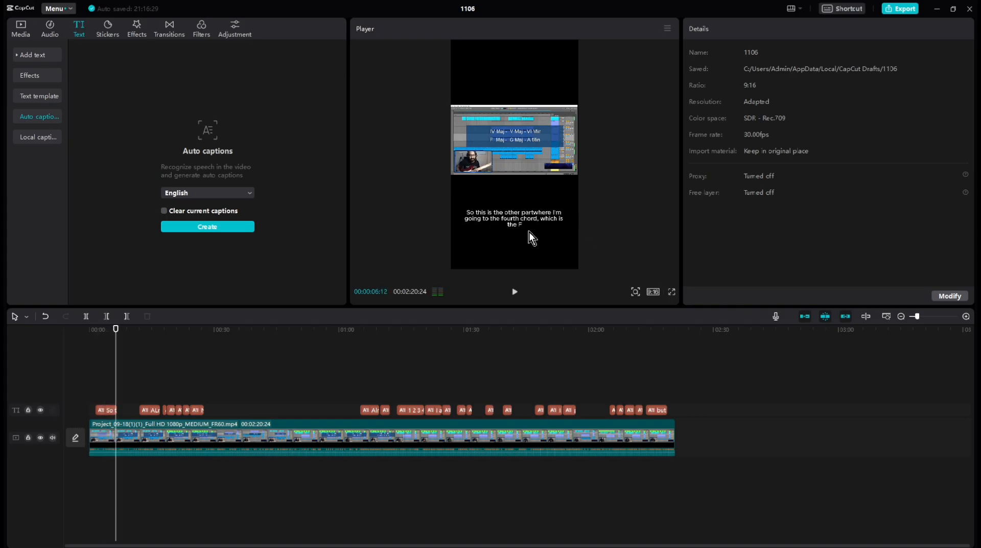
pyautogui.click(105, 410)
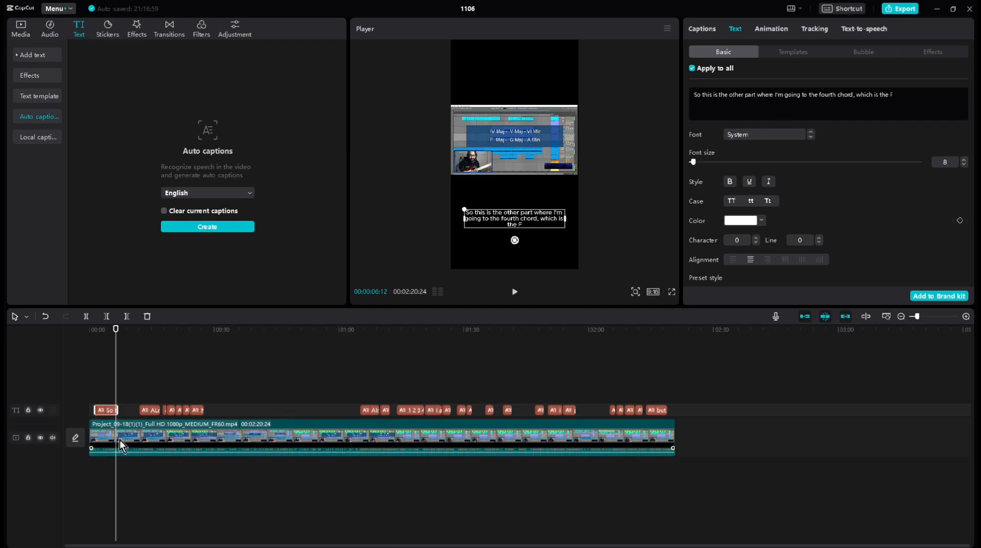
# Step: Play back the first captions up to about 22 seconds to check their wording and timing against the speech
pyautogui.click(96, 333)
pyautogui.press('space')
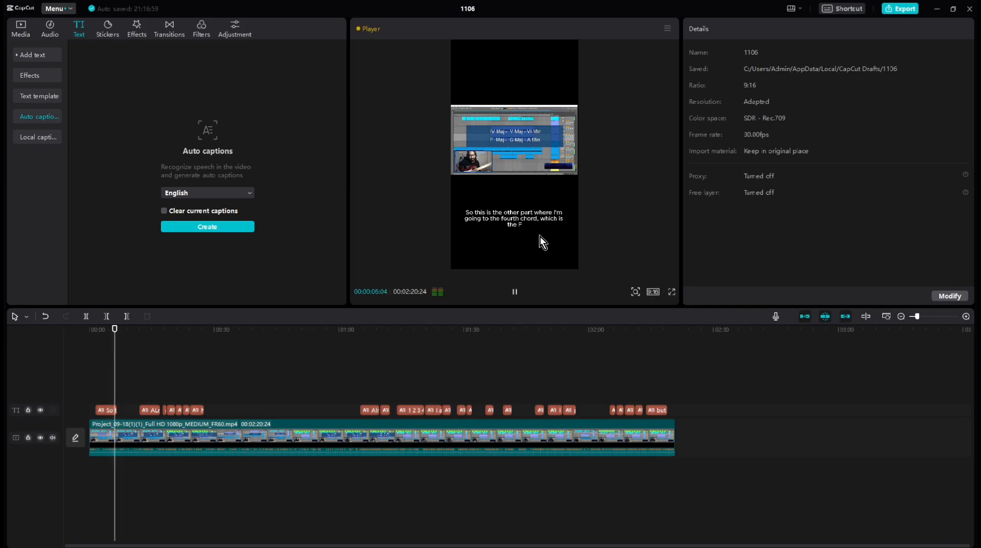
pyautogui.click(147, 410)
pyautogui.click(140, 328)
pyautogui.press('space')
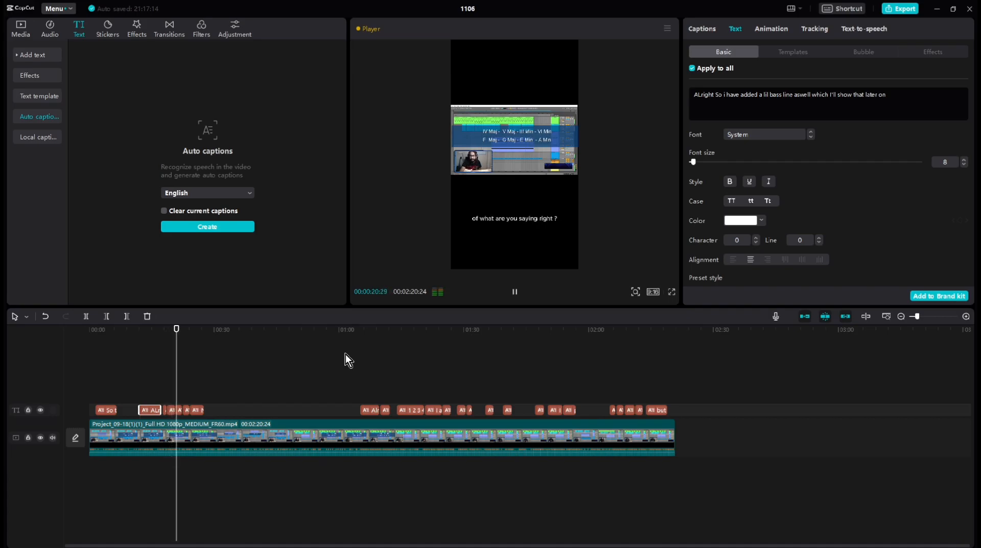
pyautogui.press('space')
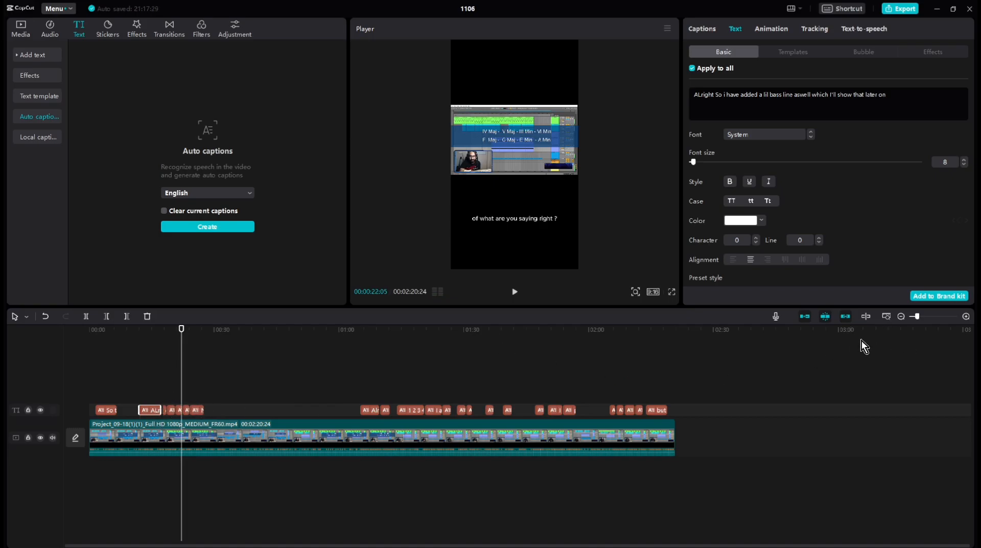
# Step: Move the "ALright So i have added a lil bass line" caption earlier to start at about 10 seconds
pyautogui.moveTo(918, 319); pyautogui.dragTo(925, 319)
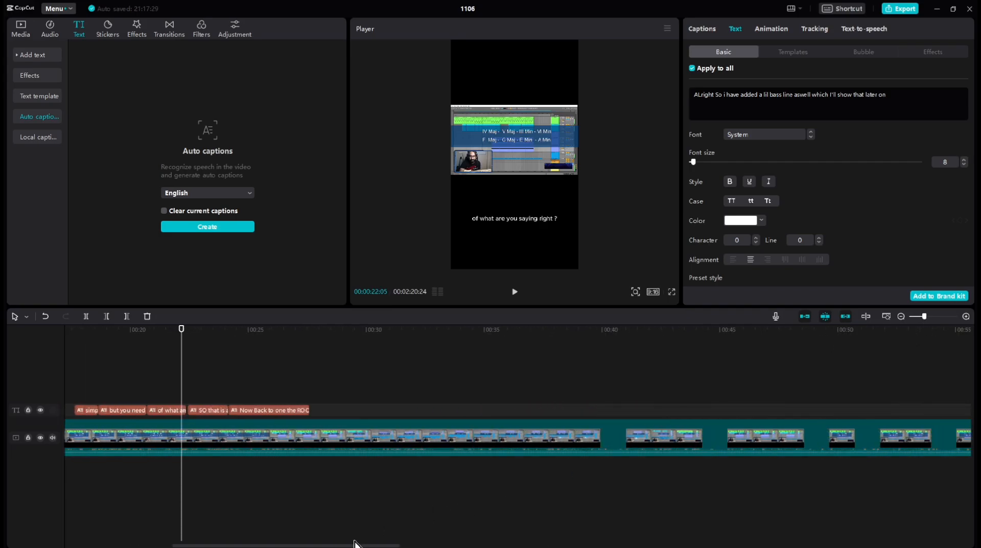
pyautogui.moveTo(314, 546); pyautogui.dragTo(207, 546)
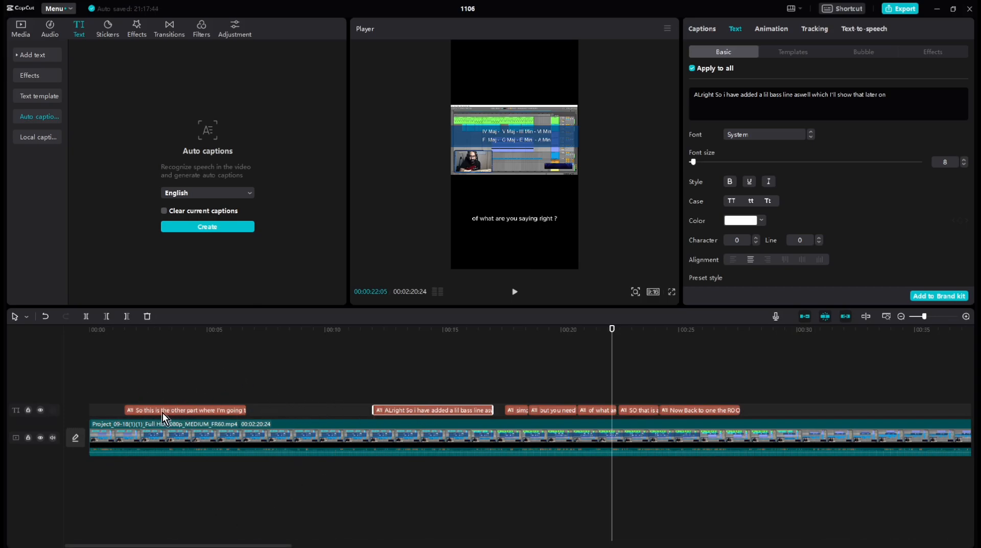
pyautogui.click(123, 336)
pyautogui.press('space')
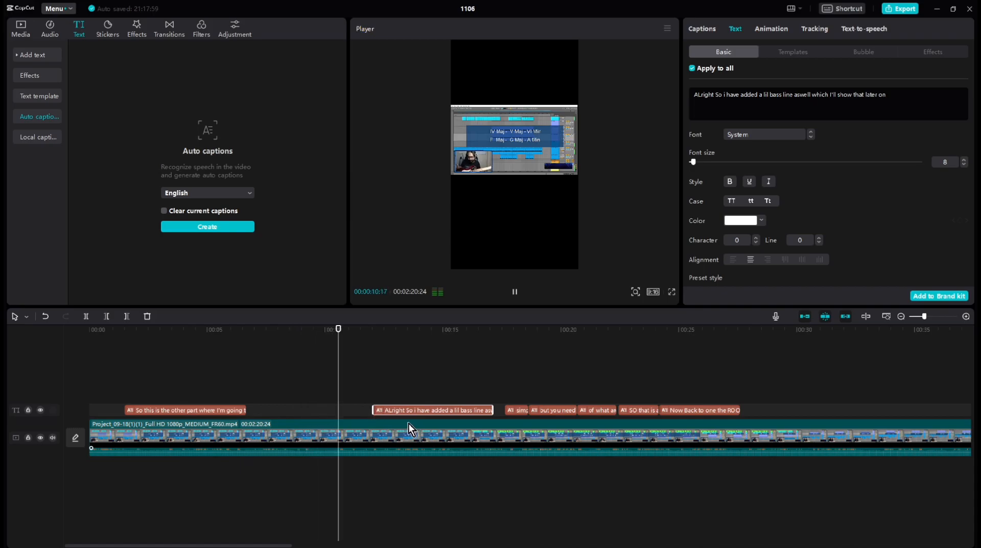
pyautogui.press('space')
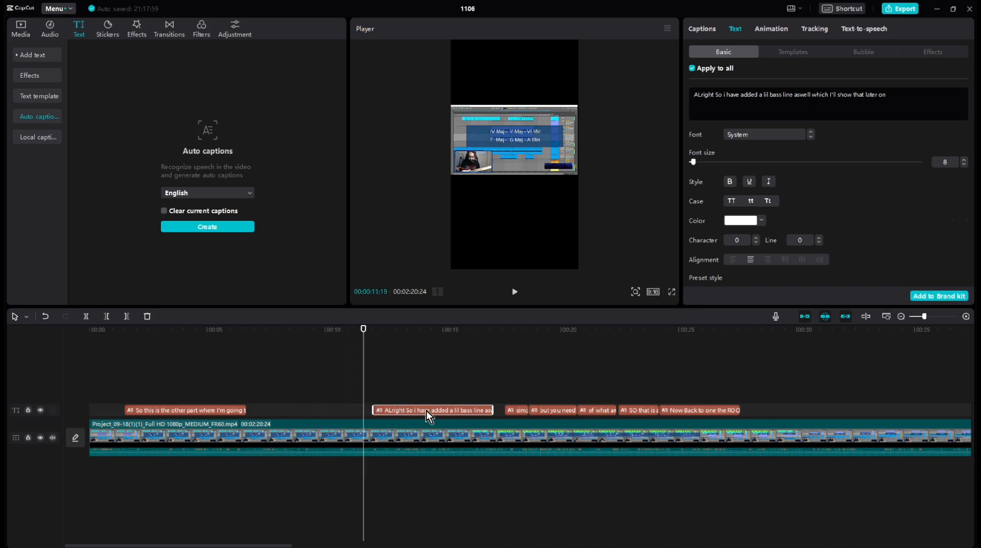
pyautogui.moveTo(412, 410); pyautogui.dragTo(373, 412)
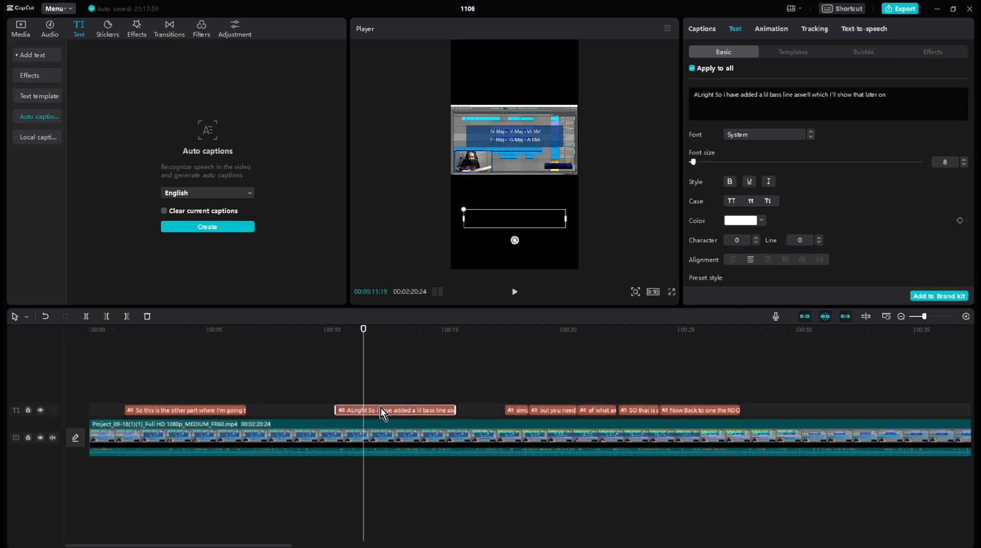
# Step: Check the second caption's sync by playback and move it to start at about 12 seconds
pyautogui.click(299, 333)
pyautogui.press('space')
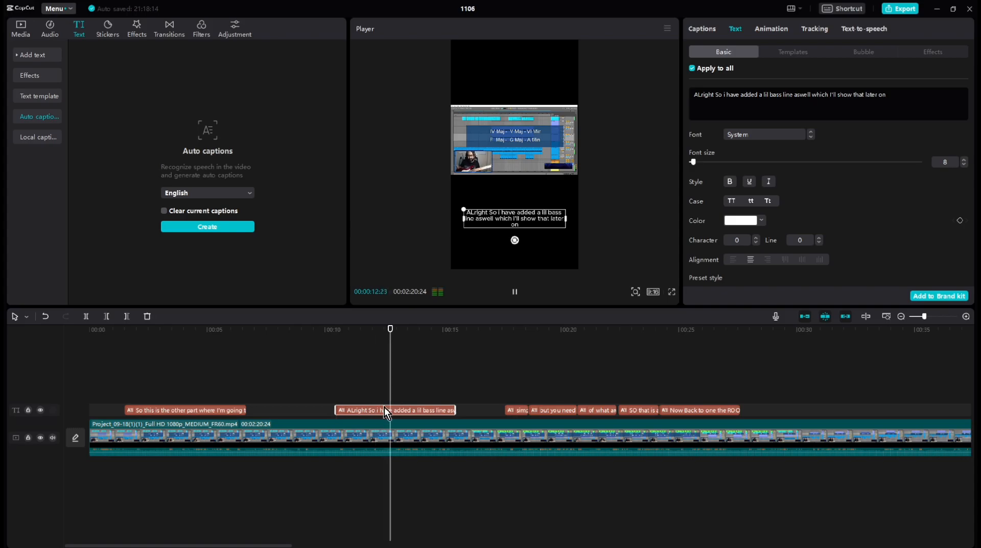
pyautogui.moveTo(384, 410); pyautogui.dragTo(420, 411)
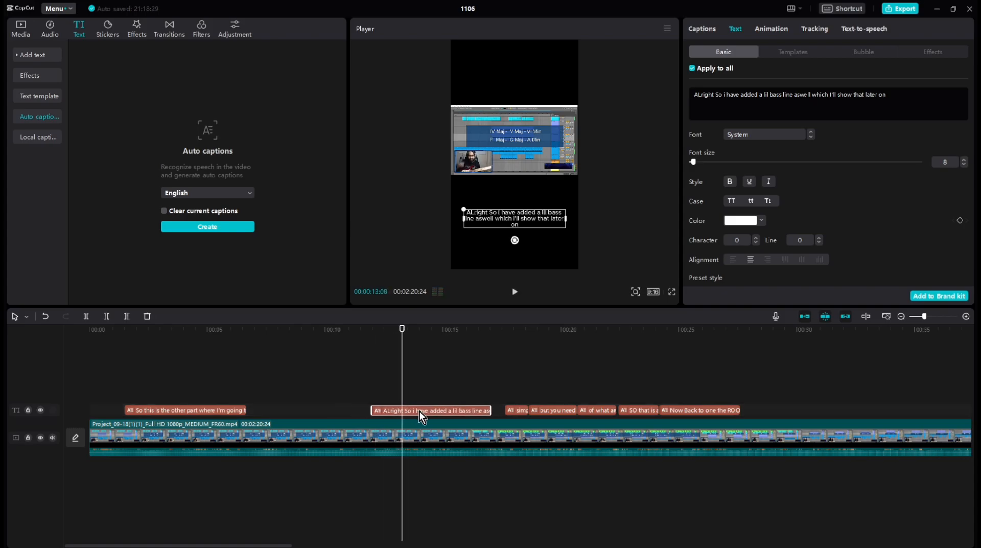
# Step: Shift the "simple best lane", "but you need to go with the feel" and "of what are you saying right ?" captions slightly earlier to match the speech
pyautogui.click(353, 334)
pyautogui.press('space')
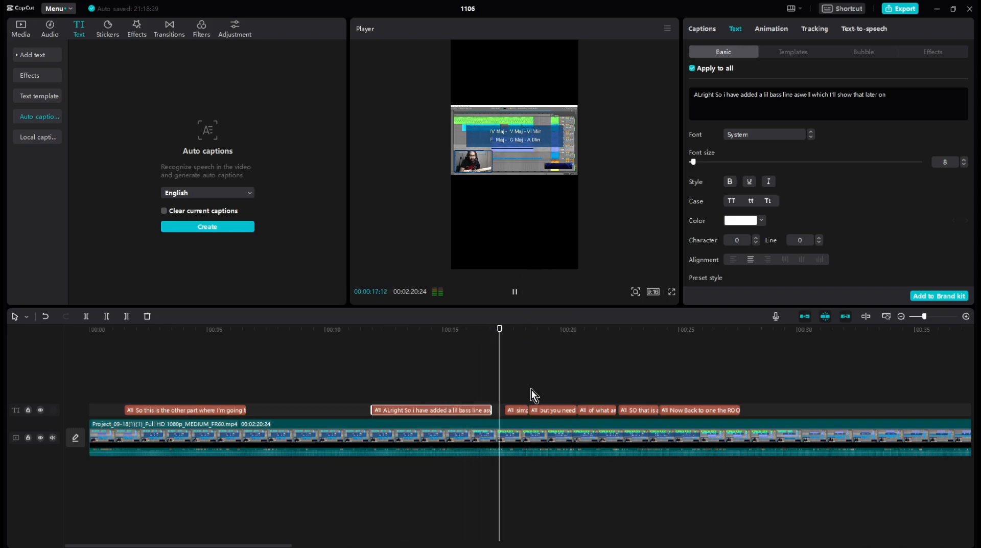
pyautogui.press('space')
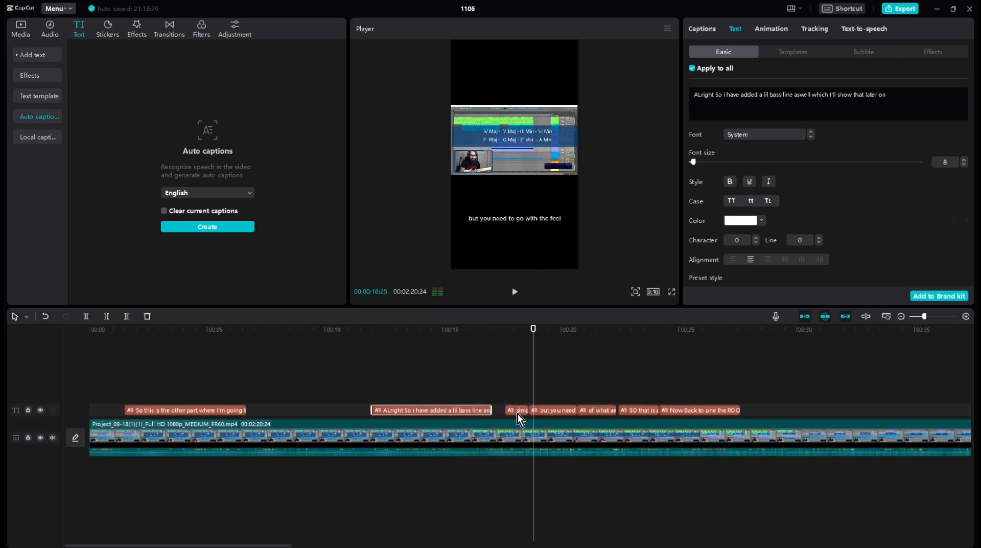
pyautogui.click(433, 343)
pyautogui.press('space')
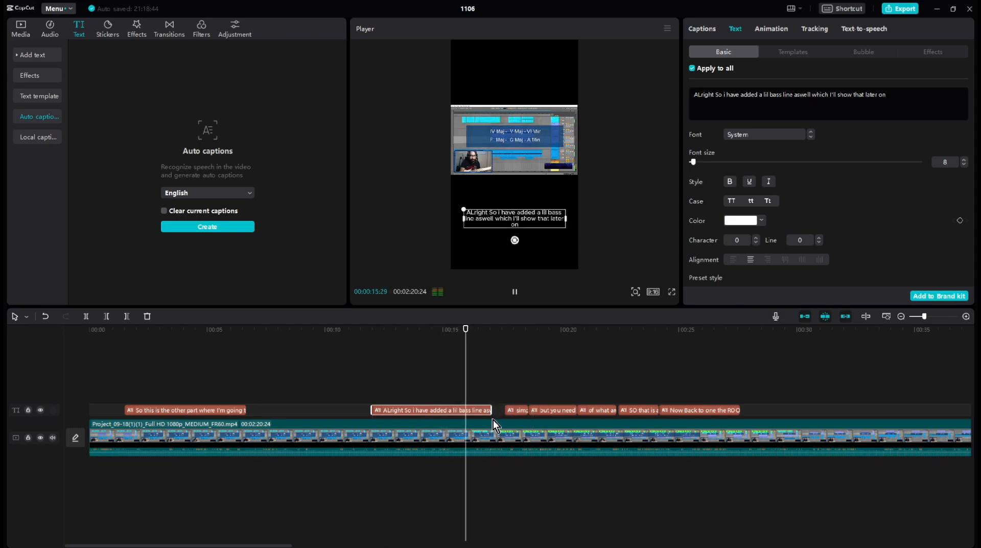
pyautogui.moveTo(520, 410); pyautogui.dragTo(590, 410)
pyautogui.press('space')
pyautogui.press('space')
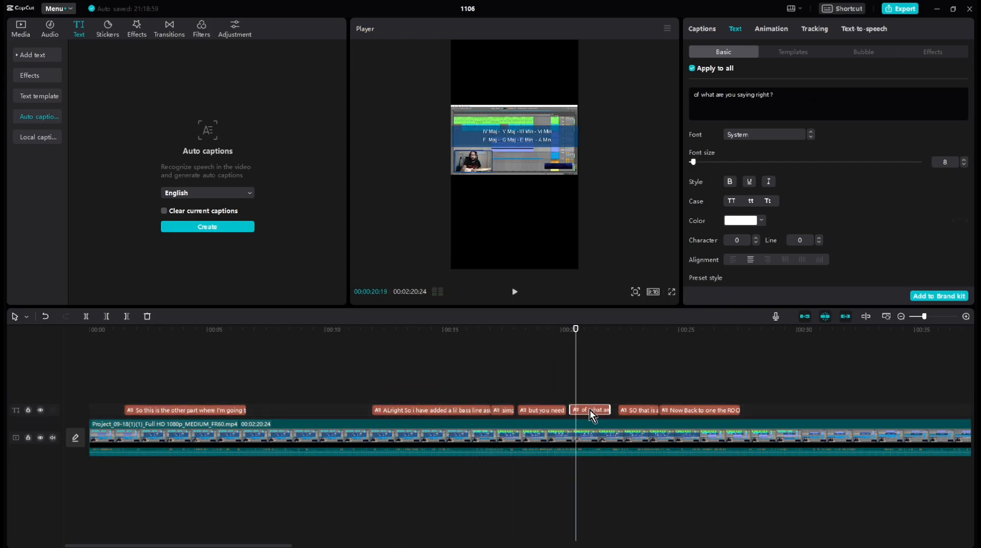
# Step: Correct the wording of the "simple best lane" caption, replacing "best" with "bass"
pyautogui.click(483, 377)
pyautogui.press('space')
pyautogui.press('space')
pyautogui.click(507, 411)
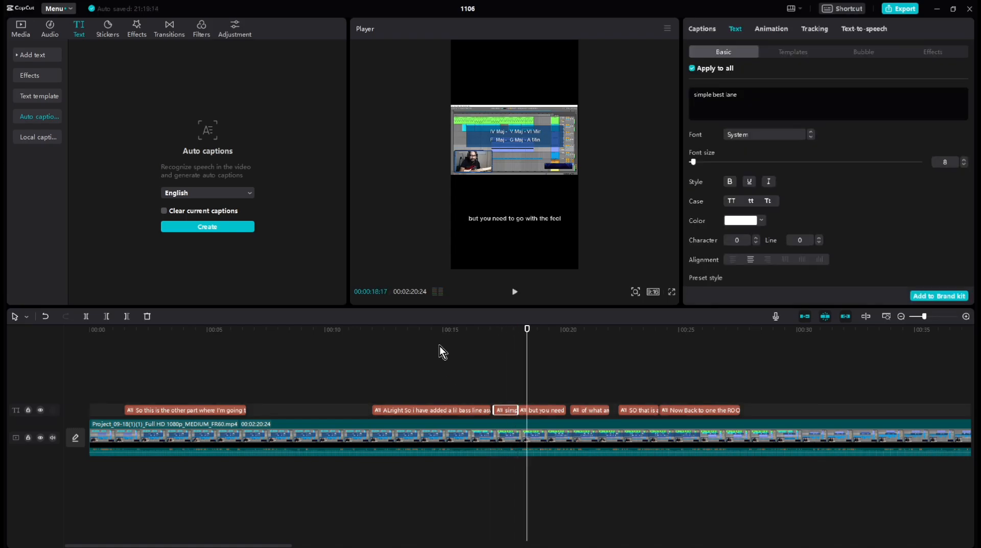
pyautogui.press('space')
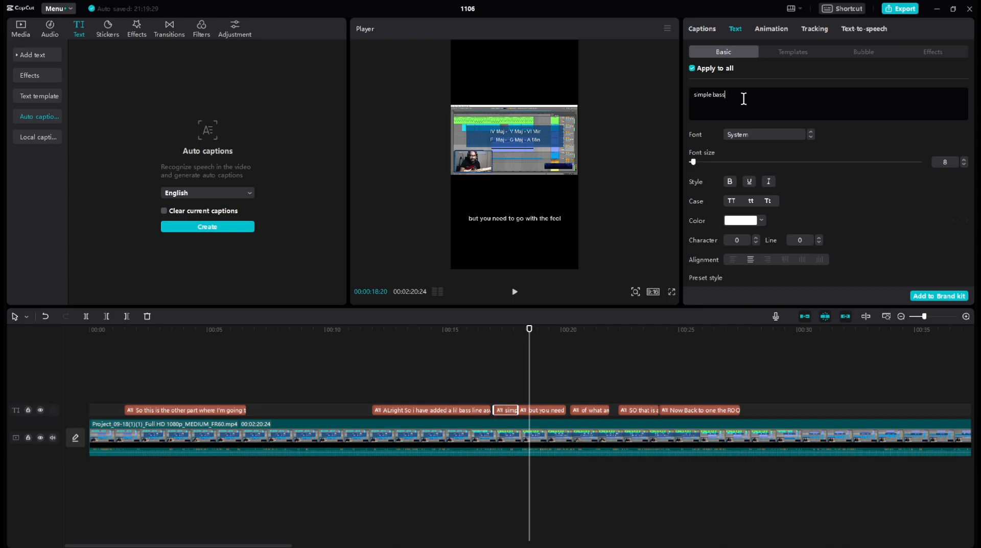
pyautogui.click(518, 387)
# Step: Play on and move the "SO that is a different section" and "Now Back to one the ROOT." captions slightly earlier
pyautogui.click(492, 333)
pyautogui.press('space')
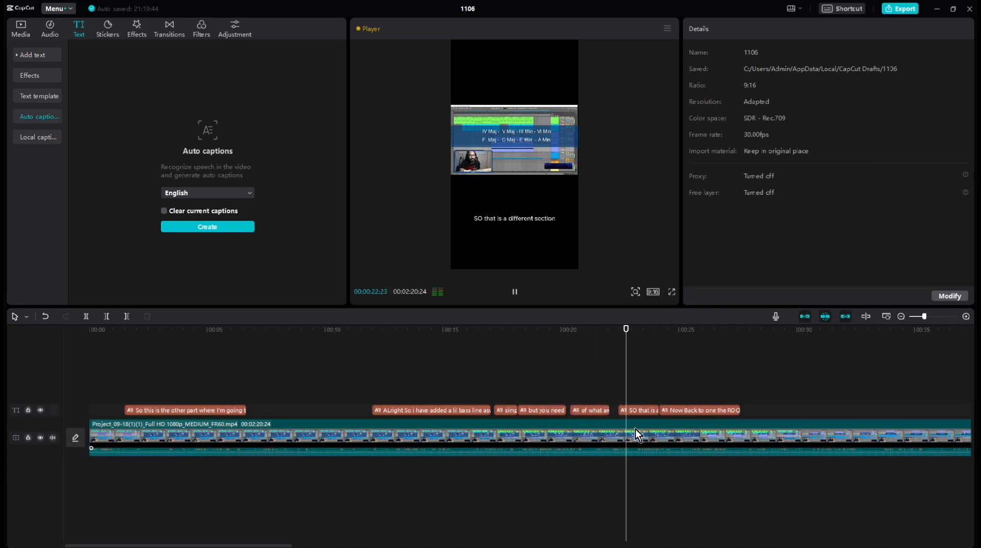
pyautogui.press('space')
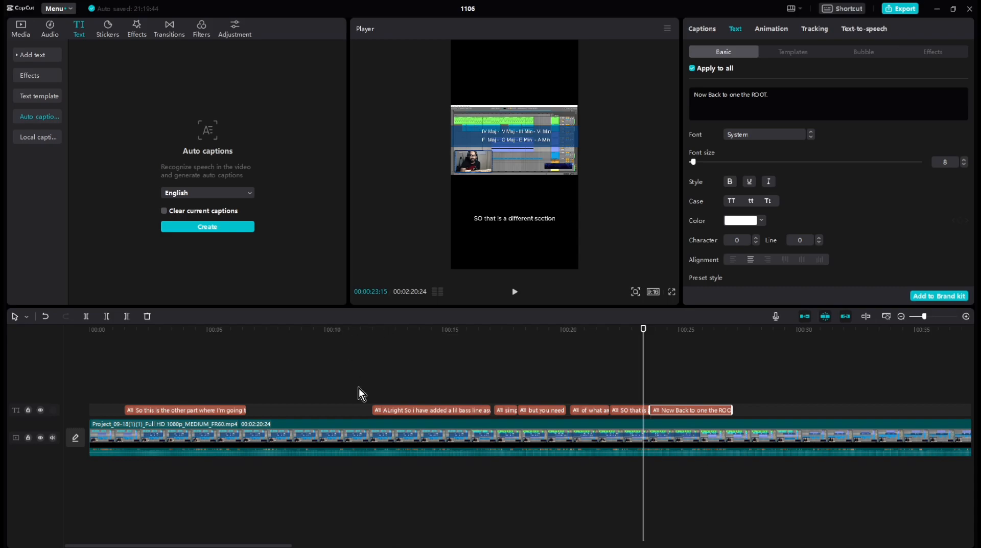
# Step: Correct "ALright" to "Alright" in the second caption's text
pyautogui.click(373, 330)
pyautogui.press('space')
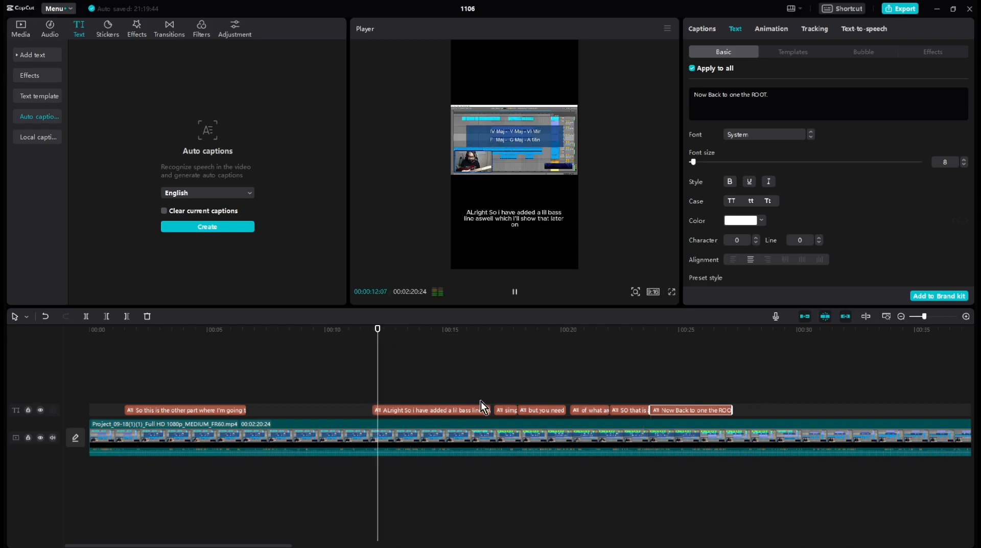
pyautogui.click(442, 410)
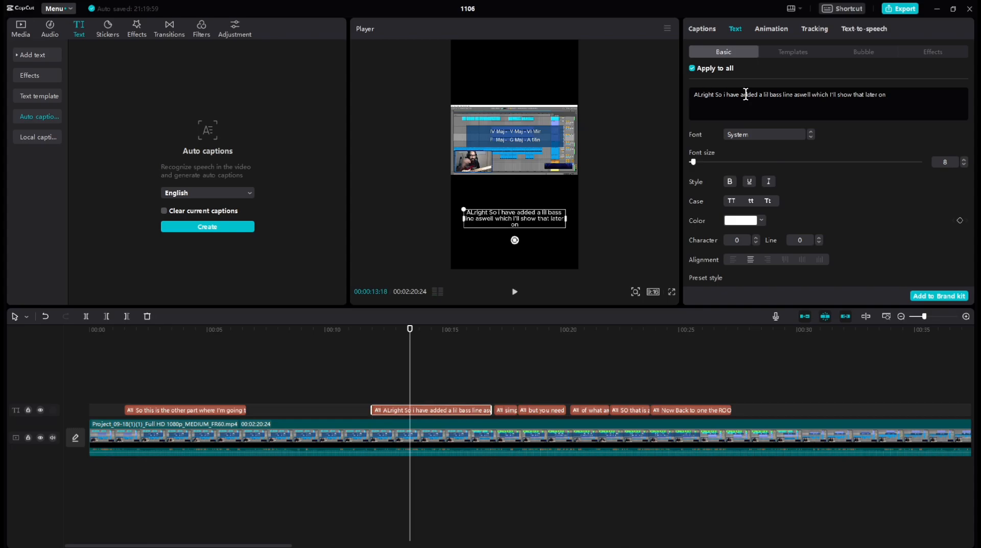
pyautogui.press('BackSpace')
pyautogui.write('l')
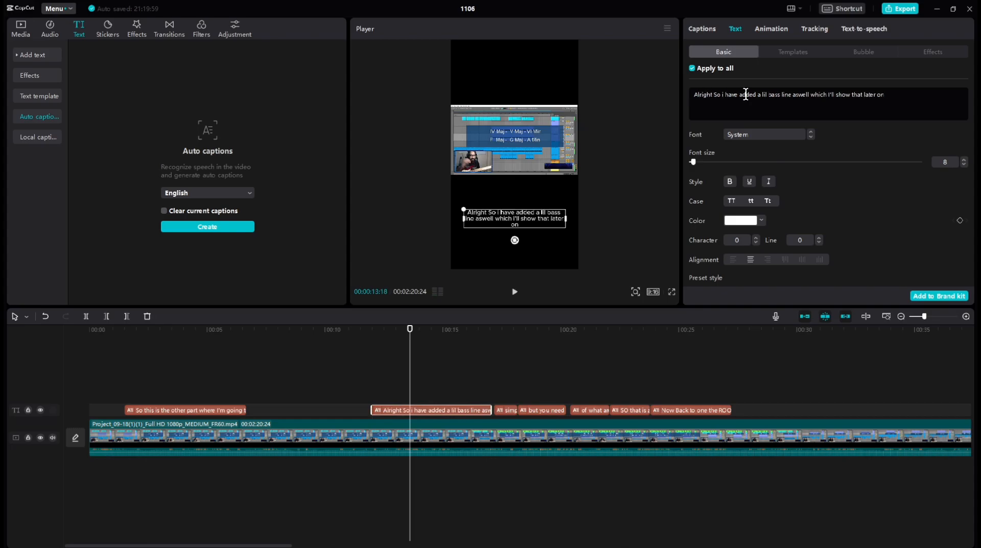
# Step: Replay the captions from about 12 seconds and nudge the "of what are you saying right ?" and "SO that is a different section" captions slightly earlier
pyautogui.click(372, 329)
pyautogui.press('space')
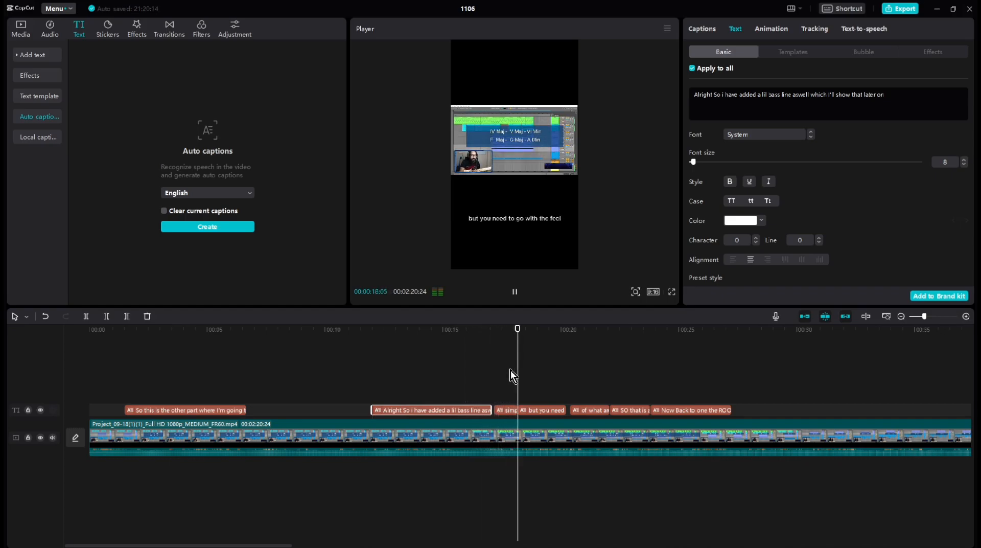
pyautogui.press('space')
pyautogui.click(487, 333)
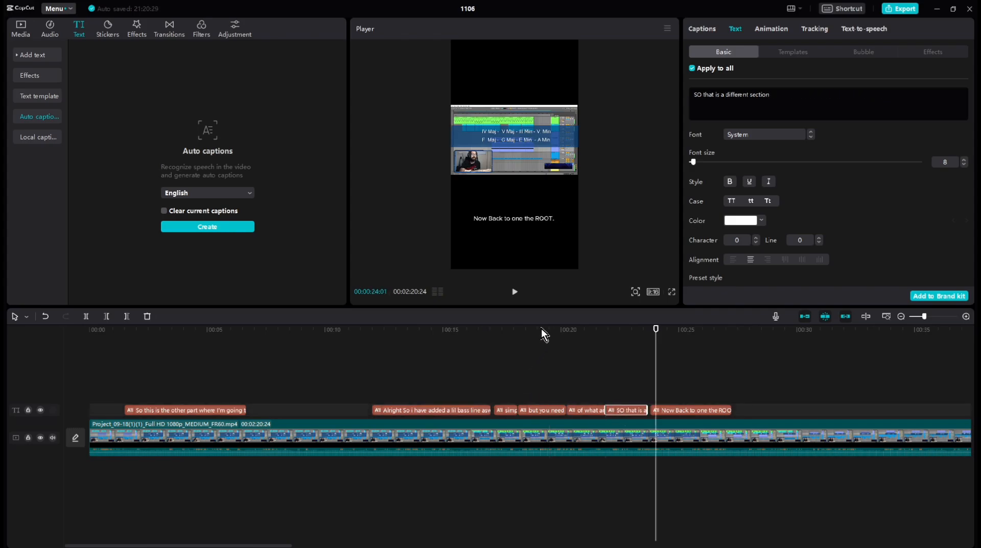
# Step: Play back the captions from about 19 to 27 seconds to check their timing
pyautogui.click(542, 329)
pyautogui.press('space')
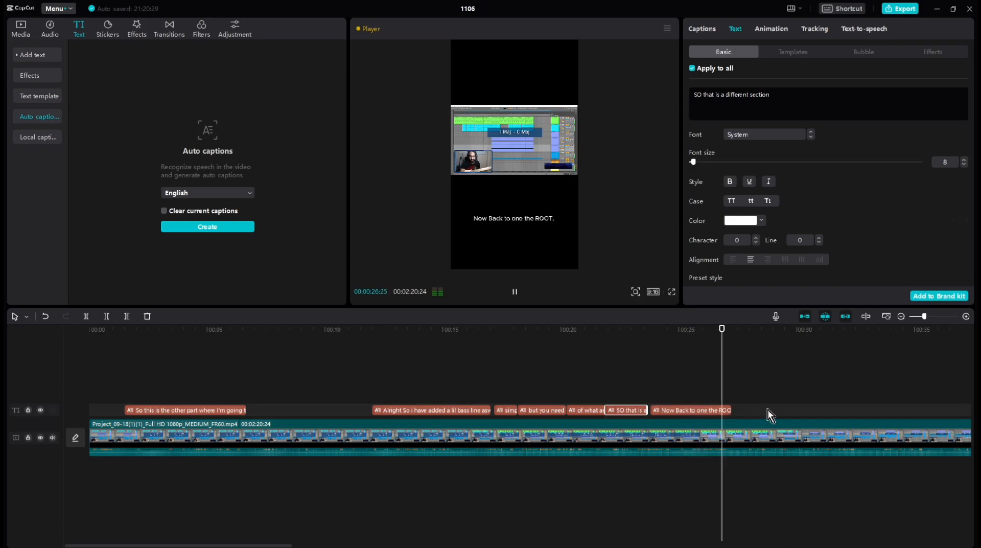
pyautogui.press('space')
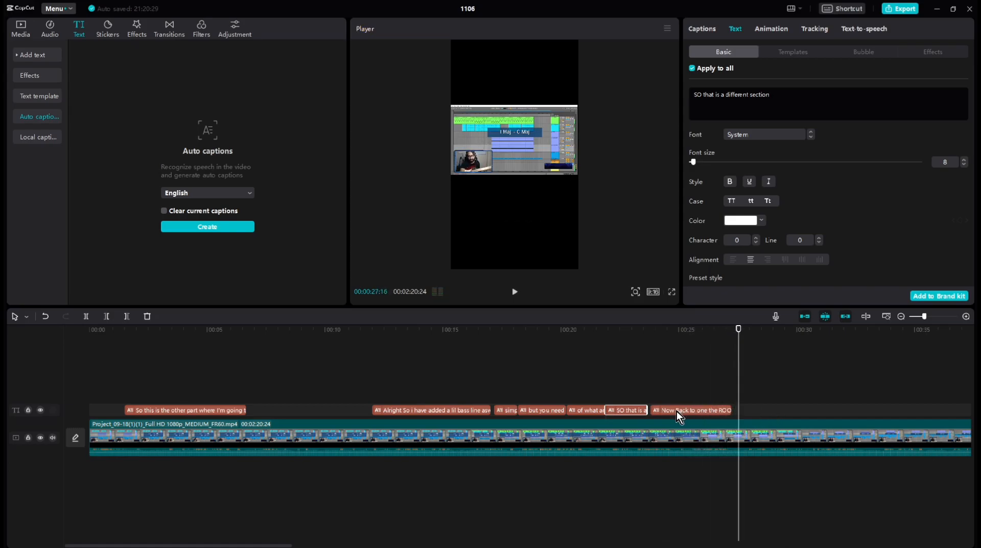
# Step: Turn off applying changes to all captions and trim the end of the "Alright so I'm introducing the ARP" caption
pyautogui.click(677, 411)
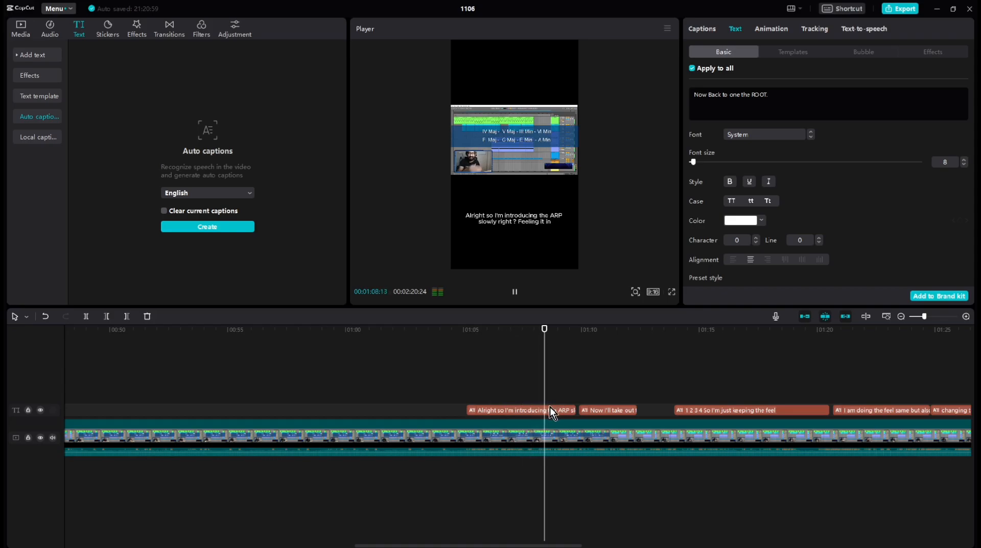
pyautogui.press('space')
pyautogui.click(694, 71)
pyautogui.click(566, 410)
pyautogui.click(463, 330)
pyautogui.press('space')
# Step: Move the "Now I'll take out the drums" caption slightly later and "1 2 3 4 So I'm just keeping the feel" about one second earlier
pyautogui.moveTo(568, 410); pyautogui.dragTo(612, 413)
pyautogui.press('space')
pyautogui.click(551, 330)
pyautogui.press('space')
pyautogui.moveTo(678, 410); pyautogui.dragTo(653, 411)
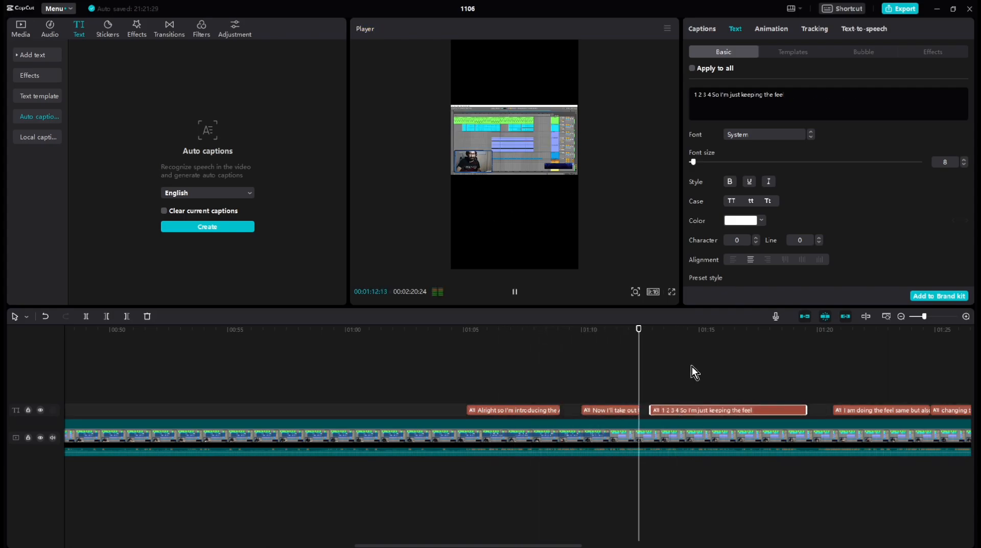
# Step: Move the "I am doing the feel same" and "changing the mood of the song" captions about one second earlier
pyautogui.moveTo(866, 412); pyautogui.dragTo(840, 412)
pyautogui.press('space')
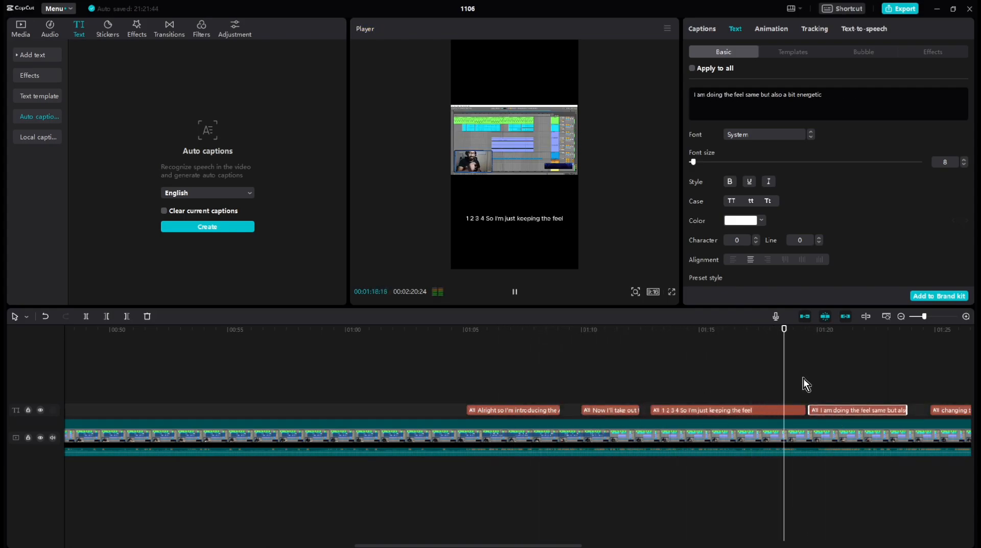
pyautogui.moveTo(950, 412); pyautogui.dragTo(925, 412)
pyautogui.click(850, 331)
pyautogui.press('space')
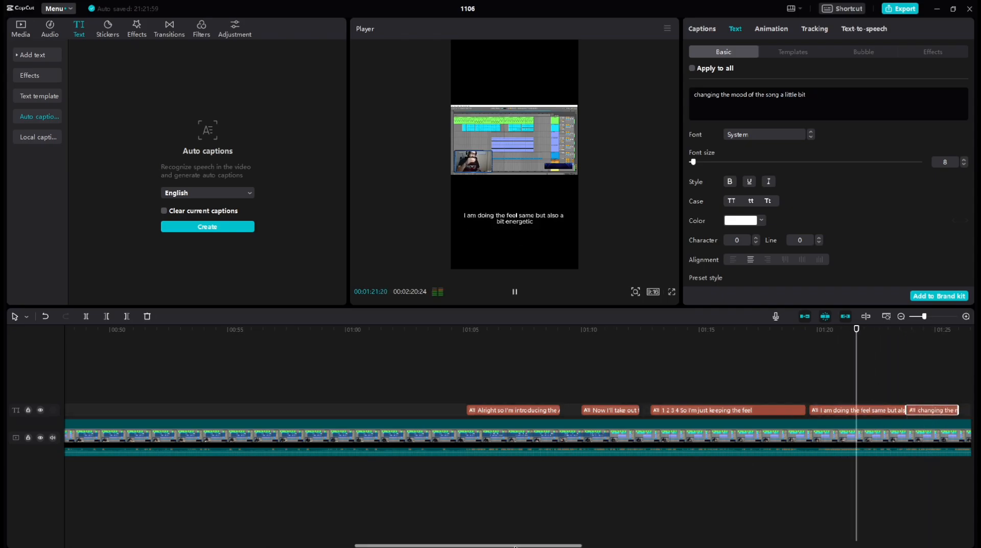
# Step: Move the "Alright I'll change" caption near 1:28 about 1.7 seconds earlier and extend its end slightly
pyautogui.moveTo(521, 545); pyautogui.dragTo(645, 545)
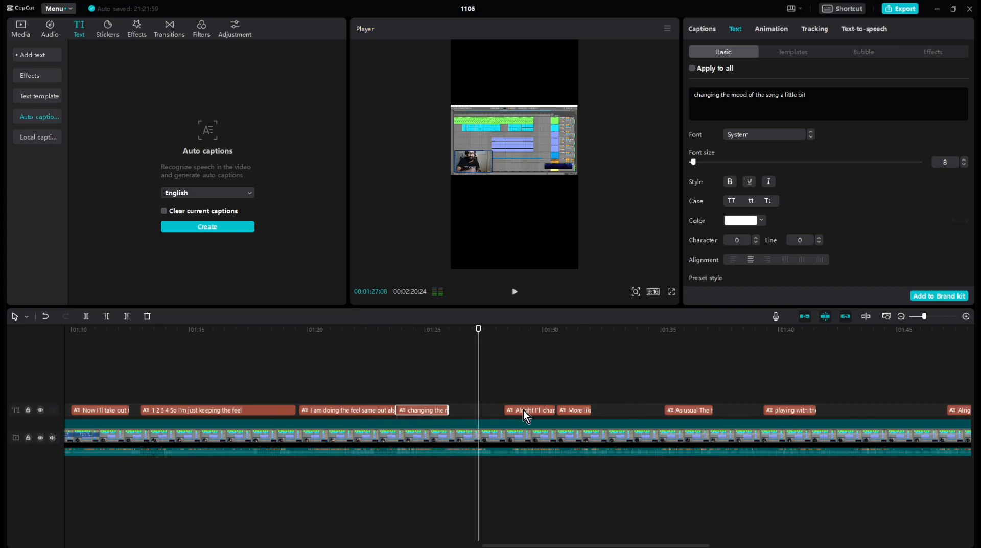
pyautogui.moveTo(521, 412); pyautogui.dragTo(480, 412)
pyautogui.moveTo(519, 410); pyautogui.dragTo(528, 410)
pyautogui.click(477, 378)
pyautogui.press('space')
# Step: Correct "a" to "the" before "drum pattern" in the "Alright I'll change" caption's text
pyautogui.click(501, 410)
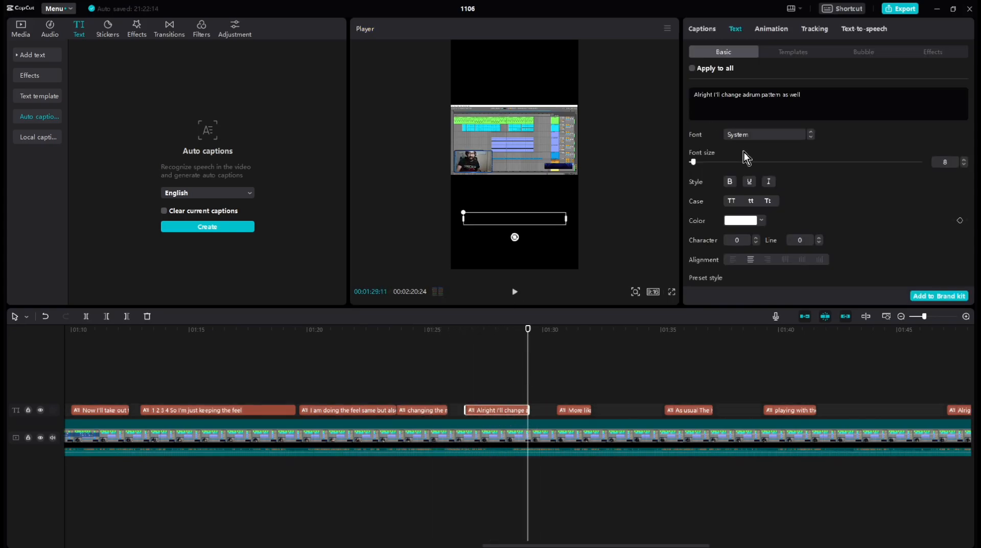
pyautogui.click(747, 96)
pyautogui.press('BackSpace')
pyautogui.write('the')
pyautogui.click(493, 358)
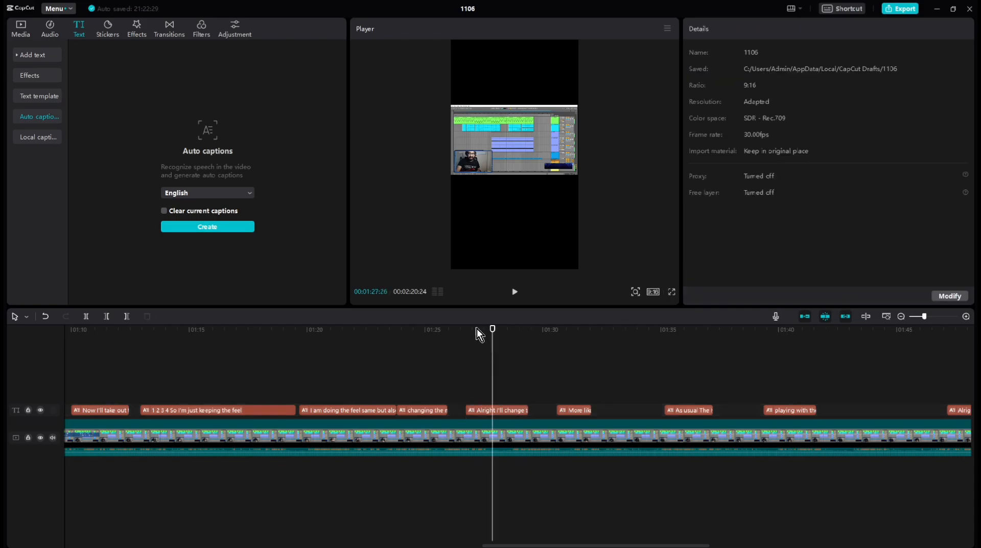
# Step: Replay the captions from about 1:27 and nudge the caption starting with "More" slightly earlier
pyautogui.click(477, 328)
pyautogui.press('space')
pyautogui.click(521, 331)
pyautogui.press('space')
pyautogui.moveTo(578, 411)
pyautogui.mouseDown()
pyautogui.moveTo(557, 410)
pyautogui.moveTo(577, 411)
pyautogui.mouseUp()
pyautogui.click(550, 334)
pyautogui.press('space')
pyautogui.press('space')
# Step: Move the "As usual" caption about one second earlier and the "playing with the little bit of rhythms there" caption slightly earlier
pyautogui.moveTo(688, 409); pyautogui.dragTo(667, 410)
pyautogui.click(614, 332)
pyautogui.press('space')
pyautogui.press('space')
pyautogui.click(691, 368)
pyautogui.press('space')
pyautogui.moveTo(787, 409)
pyautogui.mouseDown()
pyautogui.moveTo(749, 410)
pyautogui.moveTo(778, 411)
pyautogui.mouseUp()
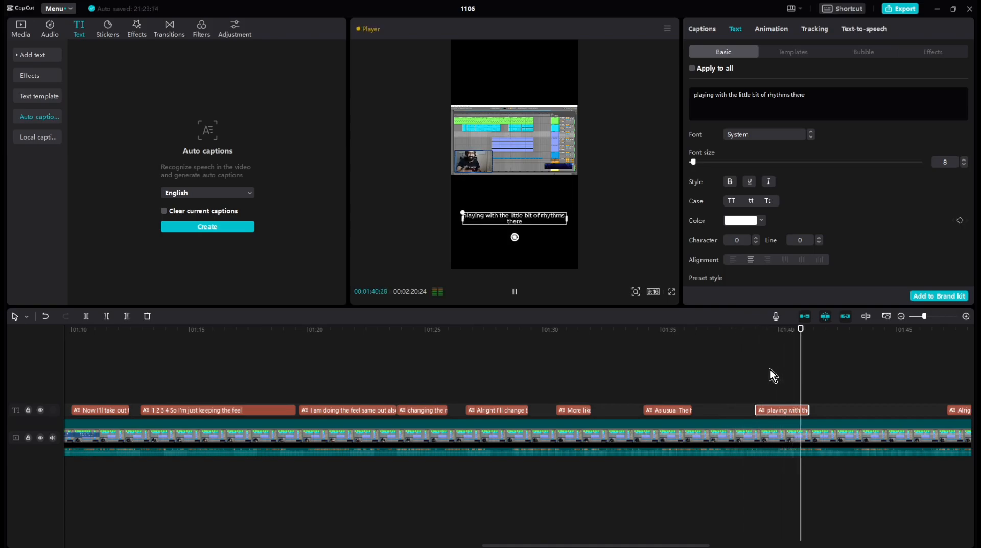
pyautogui.press('space')
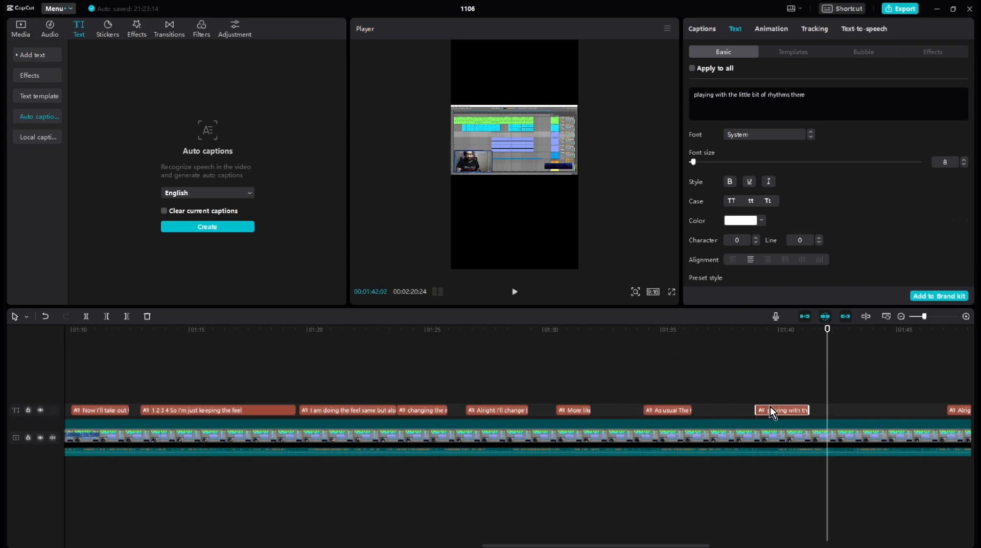
# Step: In the captions list, split the first caption after "So this is the other part"
pyautogui.moveTo(608, 543); pyautogui.dragTo(194, 527)
pyautogui.click(182, 407)
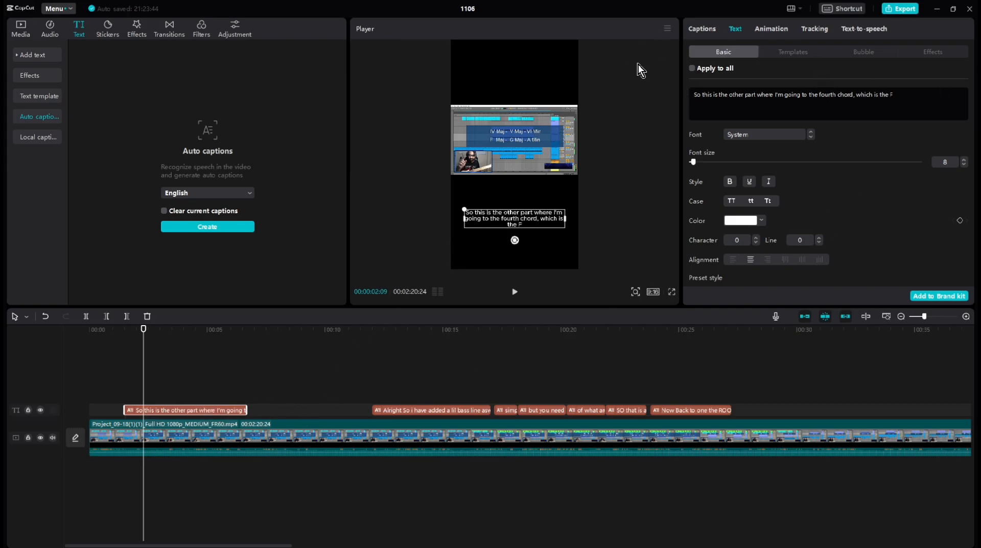
pyautogui.click(704, 29)
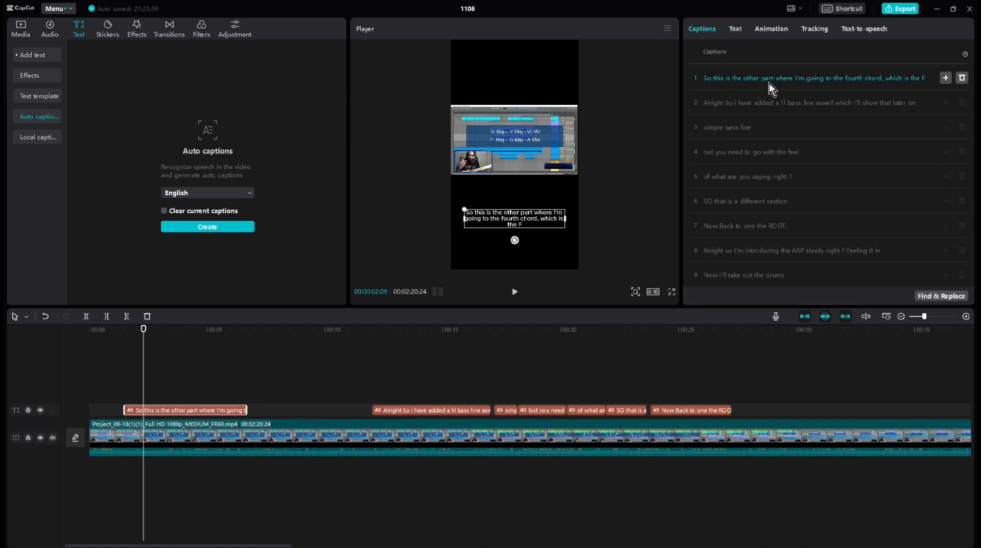
pyautogui.scroll(-5, 753, 217)
pyautogui.scroll(5, 754, 217)
pyautogui.click(776, 78)
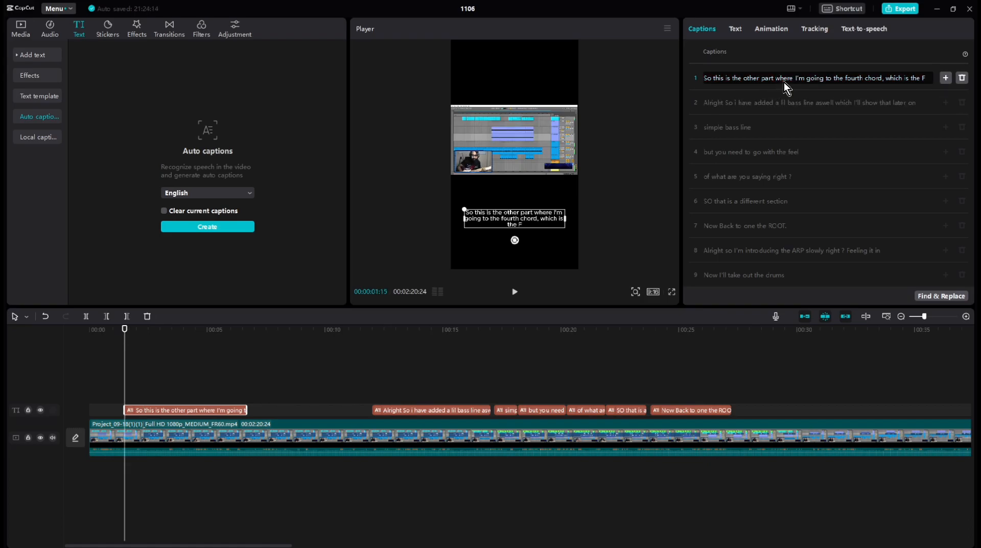
pyautogui.press('BackSpace')
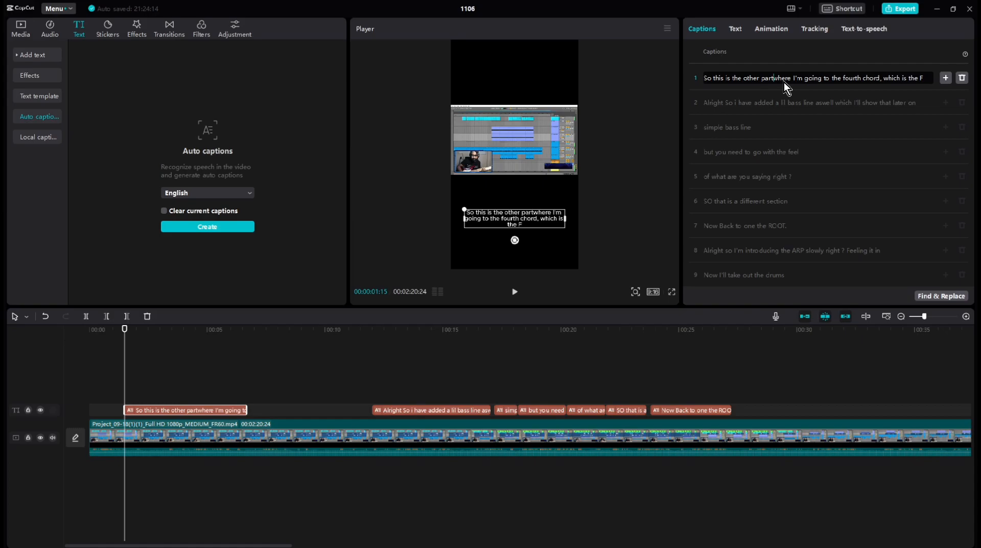
pyautogui.press('Return')
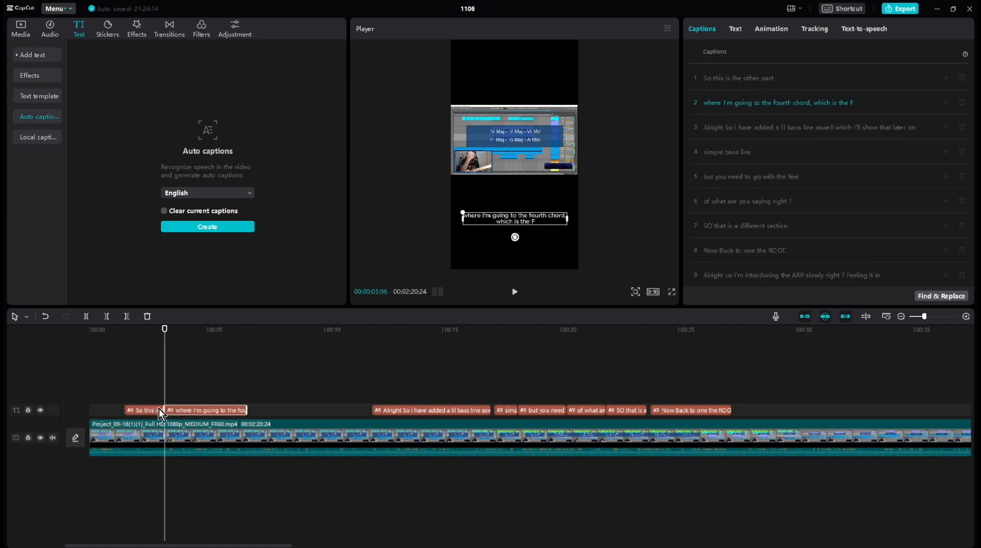
# Step: Split the second caption after "where I'm going to the fourth chord", removing the comma
pyautogui.click(816, 105)
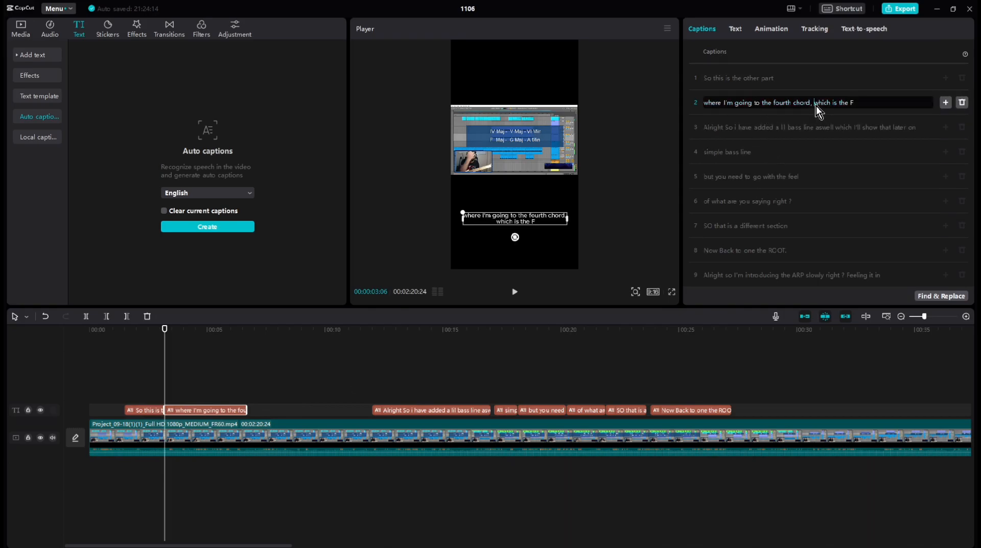
pyautogui.press('BackSpace')
pyautogui.press('BackSpace')
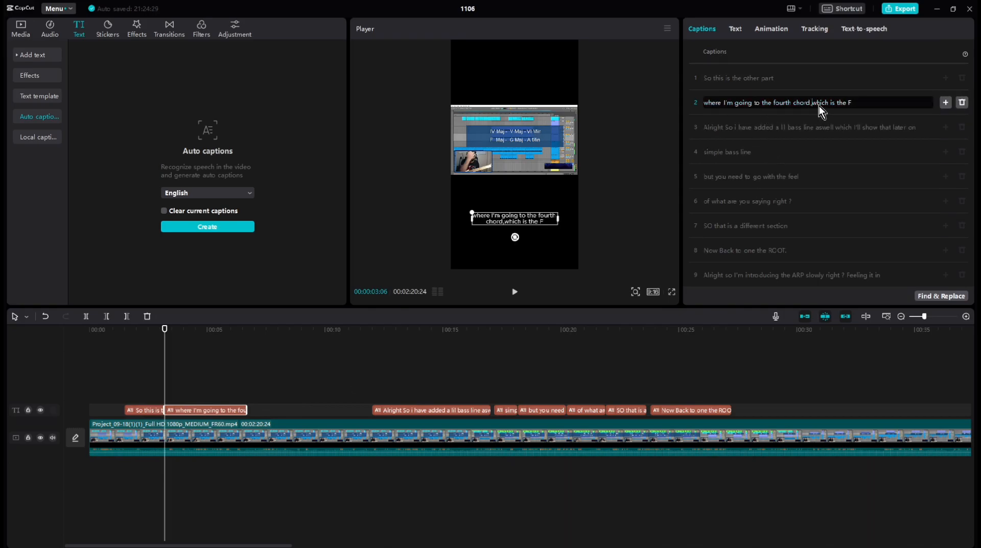
pyautogui.press('Return')
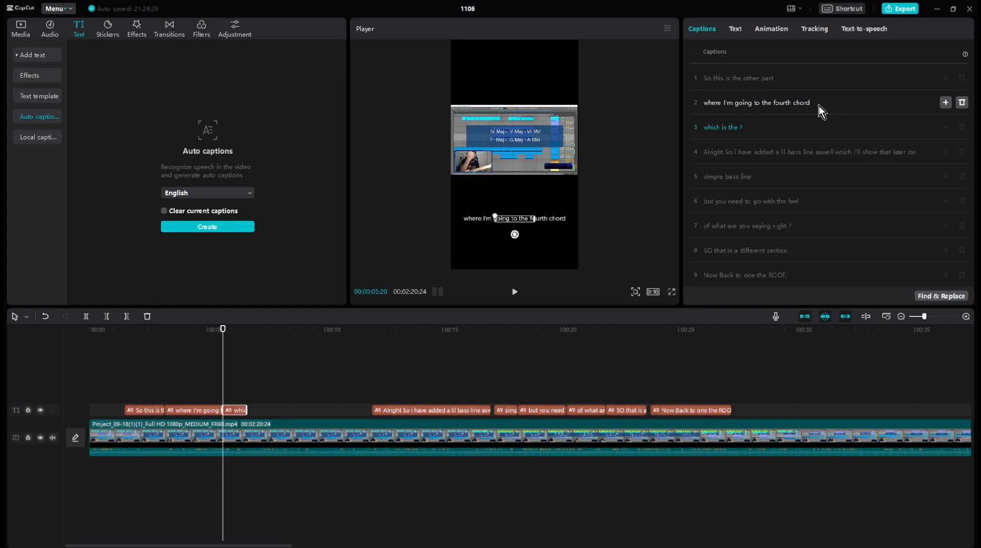
# Step: Play back the first three captions from about 1 to 7 seconds to check the splits
pyautogui.click(126, 331)
pyautogui.press('space')
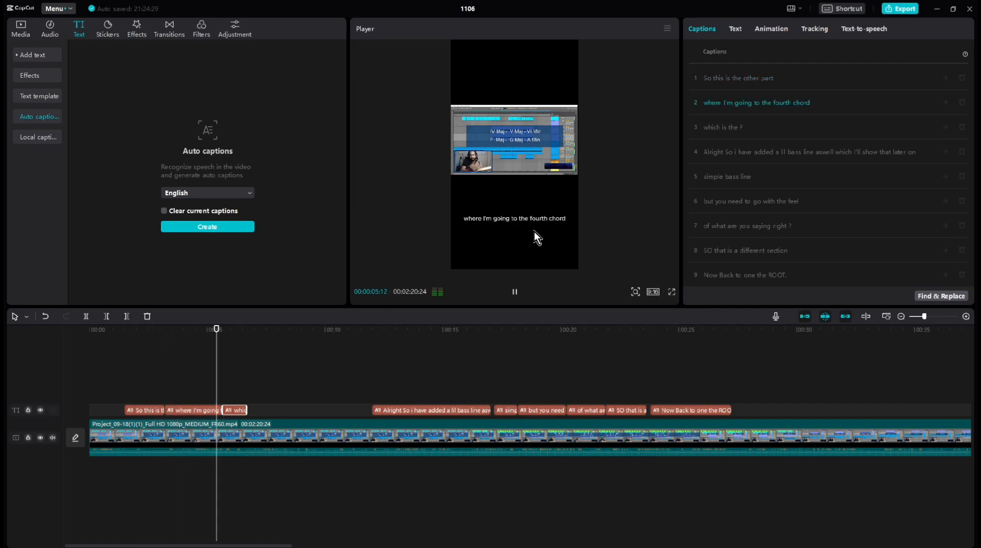
pyautogui.press('space')
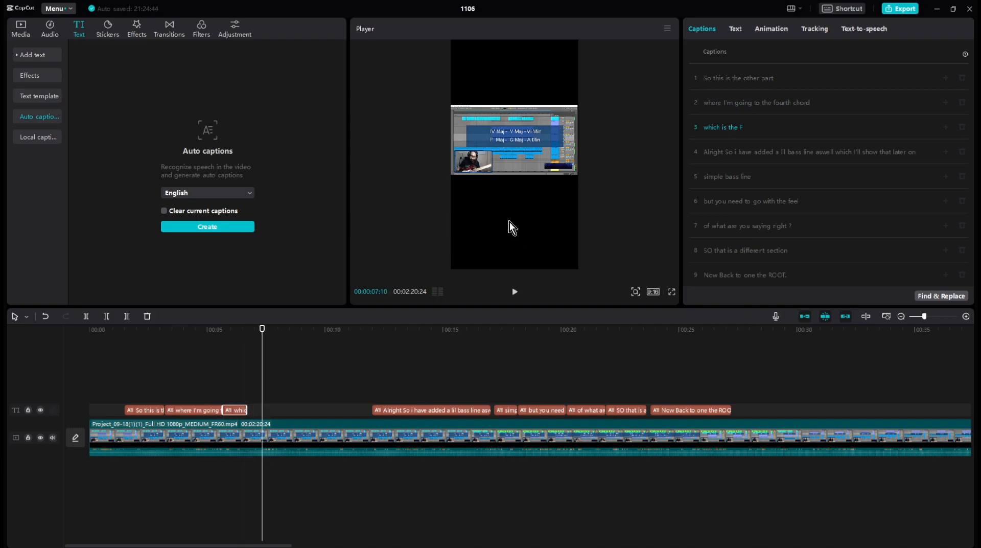
# Step: Make the word "other" in the first caption bold and colour it orange FFA800
pyautogui.click(149, 410)
pyautogui.click(202, 412)
pyautogui.click(156, 412)
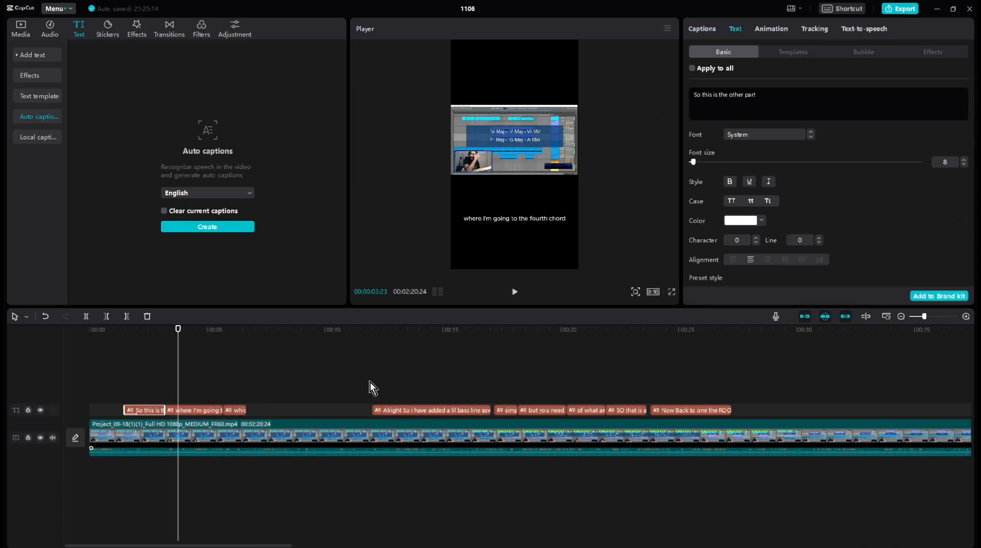
pyautogui.click(751, 98)
pyautogui.click(732, 183)
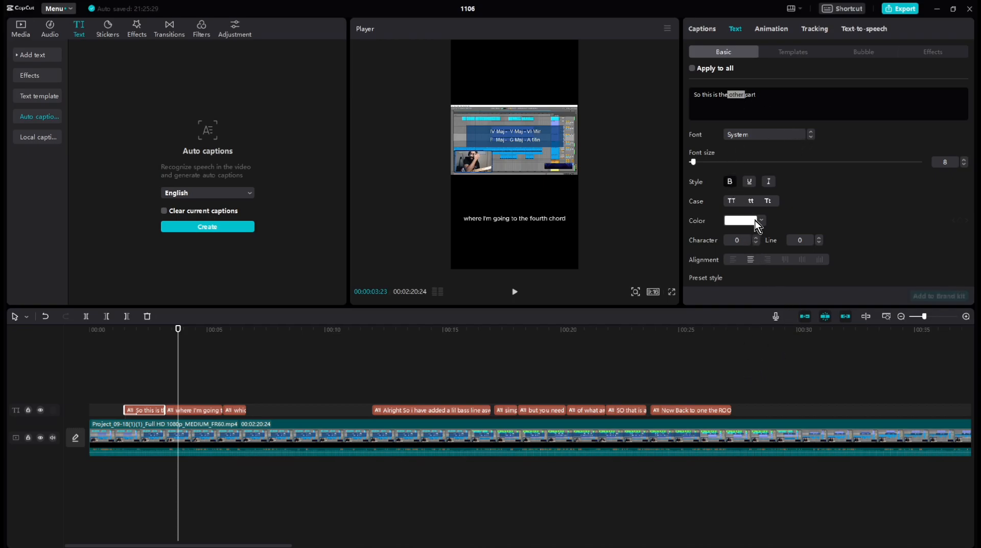
pyautogui.click(755, 220)
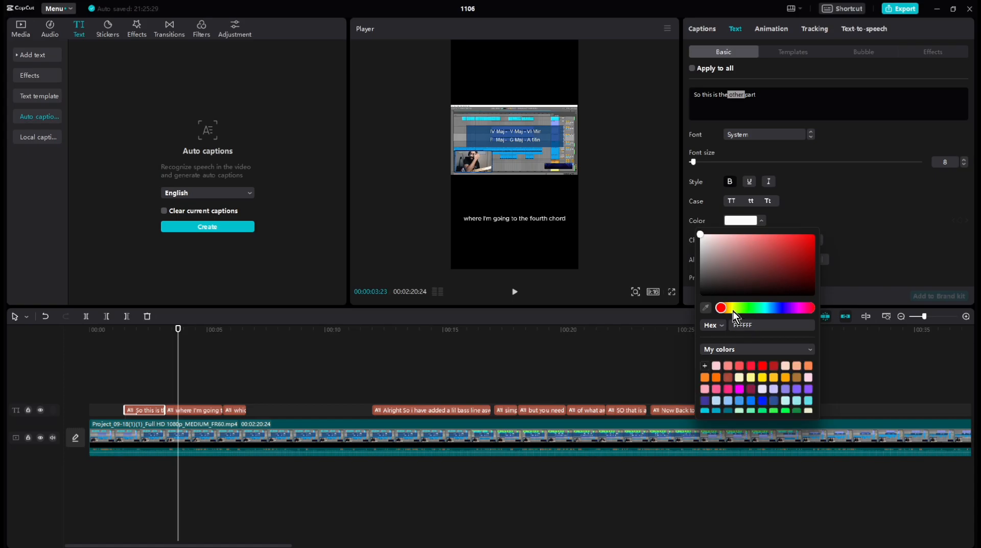
pyautogui.click(774, 377)
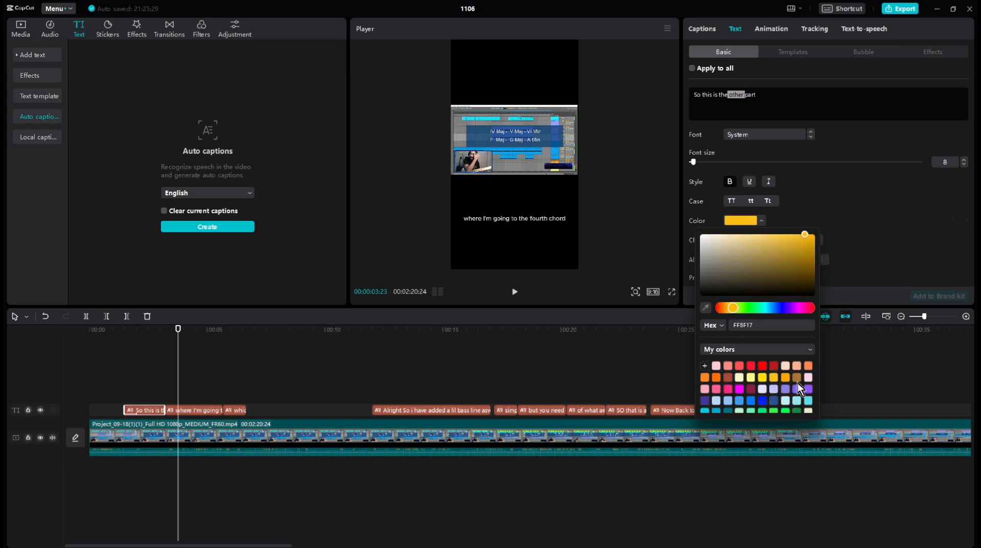
pyautogui.click(787, 379)
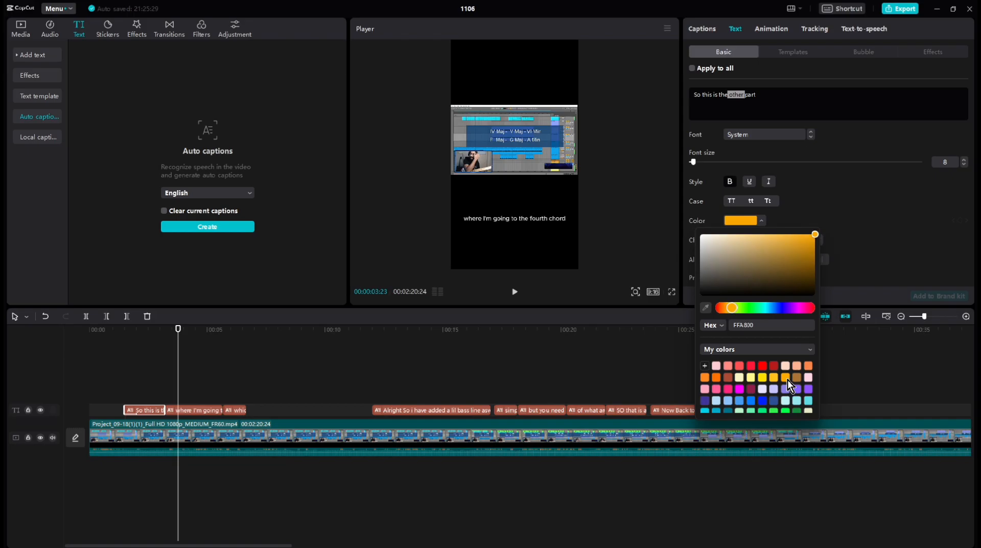
pyautogui.click(847, 170)
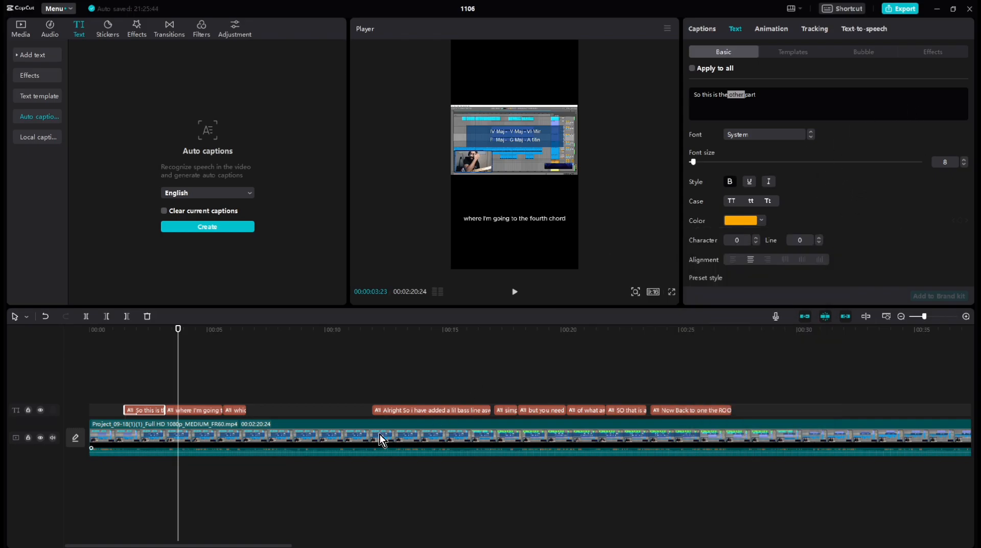
# Step: Replay the first caption from about 1 second to check the bold orange word
pyautogui.click(205, 382)
pyautogui.click(123, 330)
pyautogui.press('space')
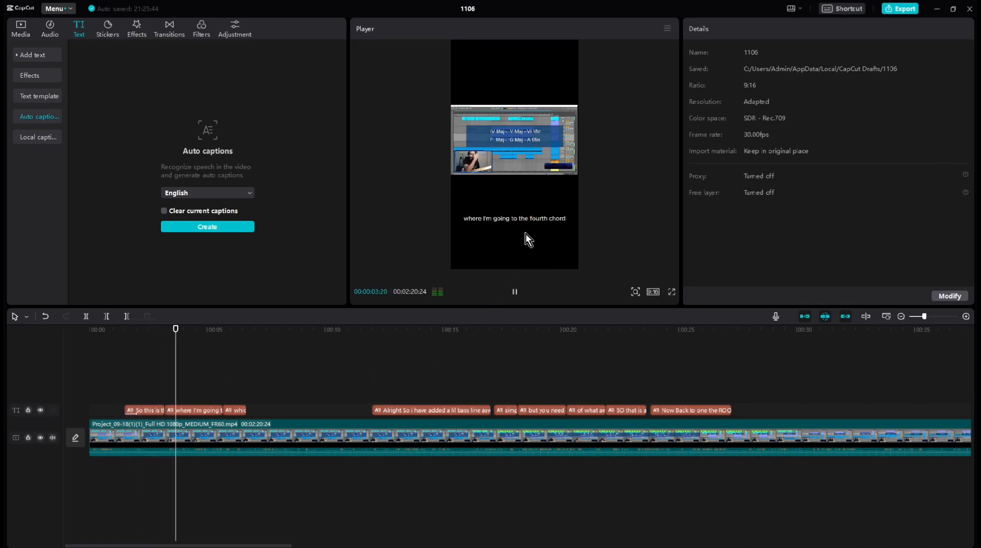
pyautogui.press('space')
# Step: Colour the word "fourth" in the second caption orange FFA800 and set its font size to 16
pyautogui.click(150, 410)
pyautogui.click(195, 410)
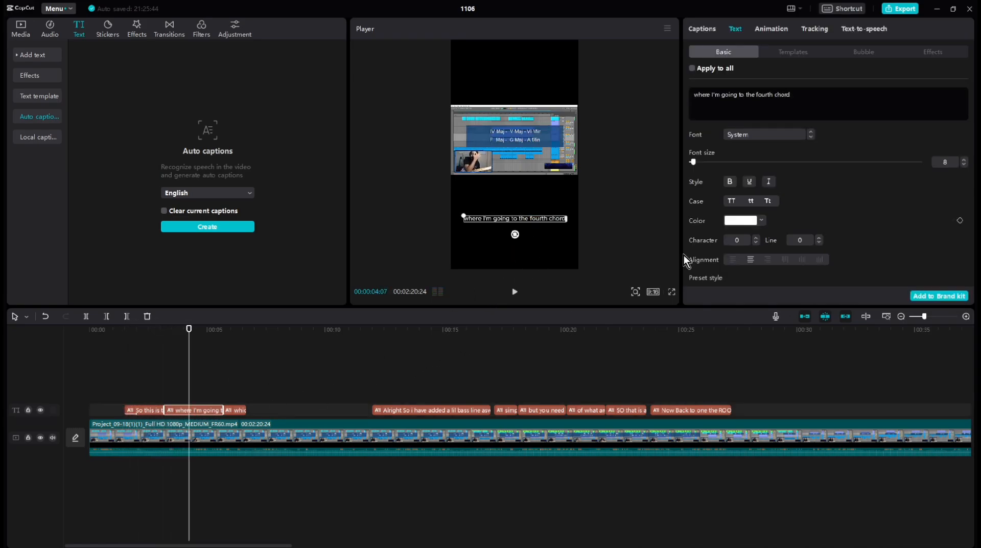
pyautogui.moveTo(774, 95); pyautogui.dragTo(749, 97)
pyautogui.click(761, 221)
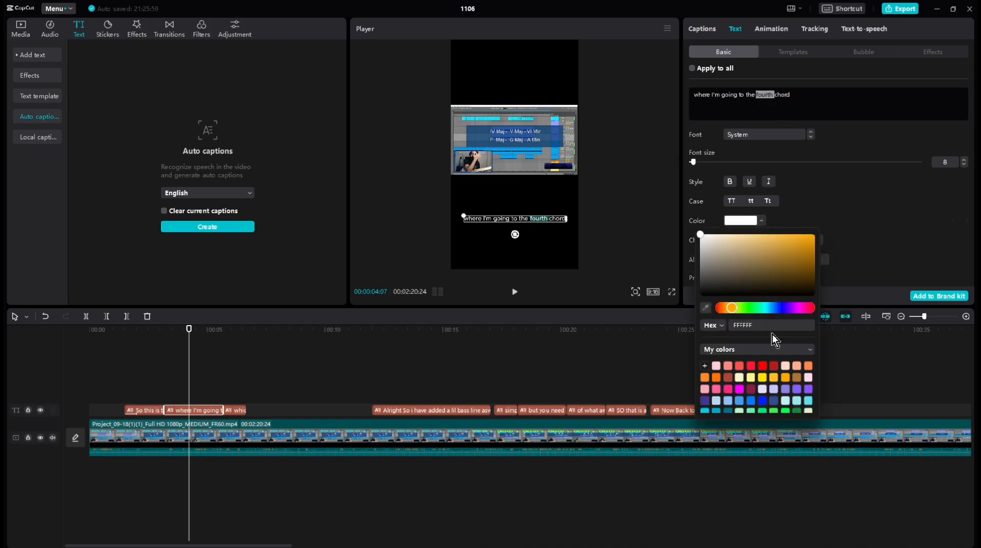
pyautogui.click(783, 376)
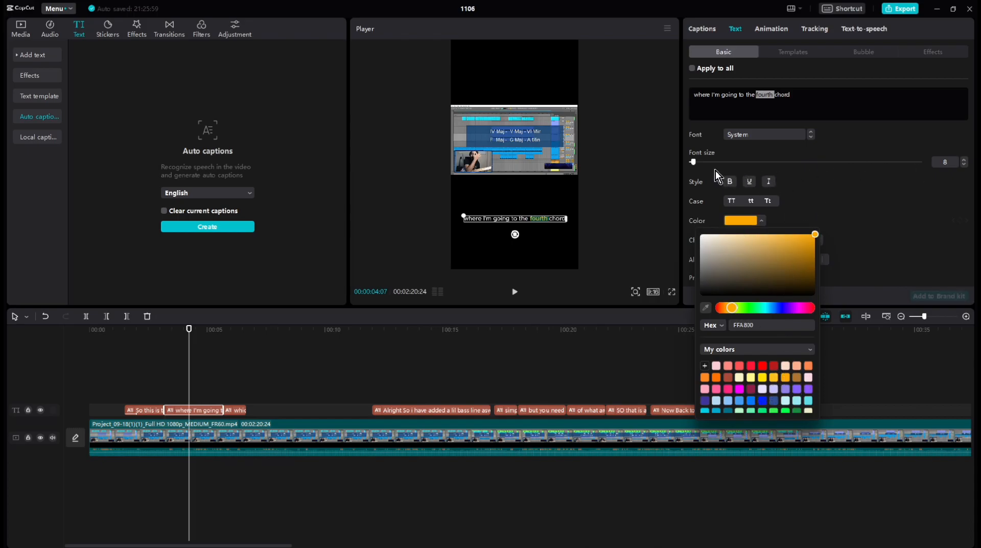
pyautogui.moveTo(696, 163); pyautogui.dragTo(704, 162)
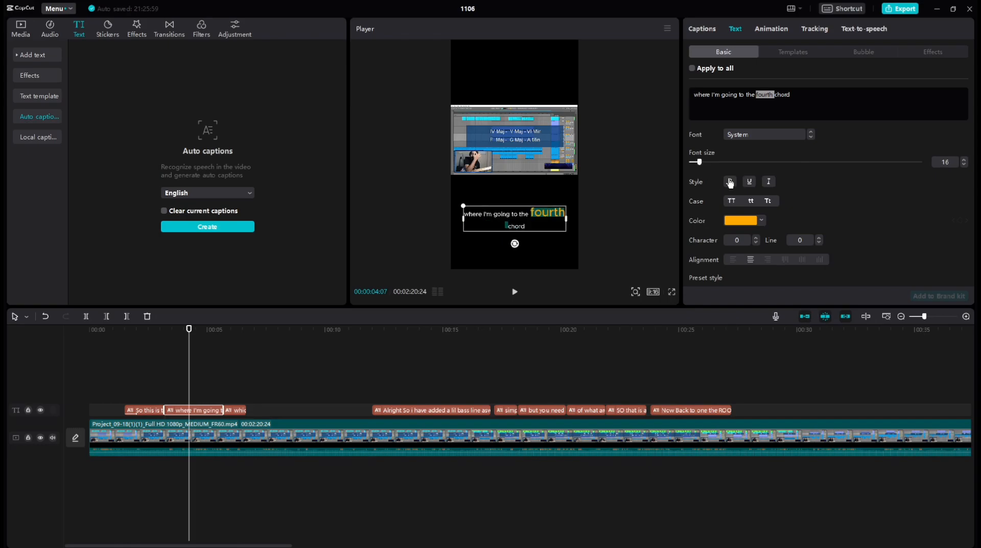
# Step: Replay the first three captions to check the enlarged word "fourth"
pyautogui.click(305, 374)
pyautogui.click(120, 332)
pyautogui.press('space')
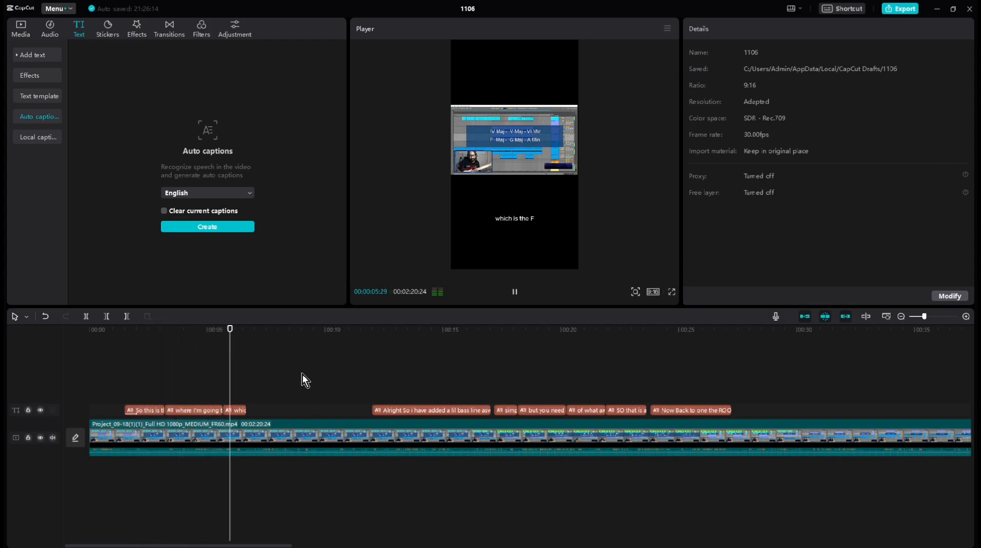
pyautogui.press('space')
# Step: Make the letter "F" in the "which is the F" caption bold and red FF0000 at font size 11
pyautogui.click(514, 219)
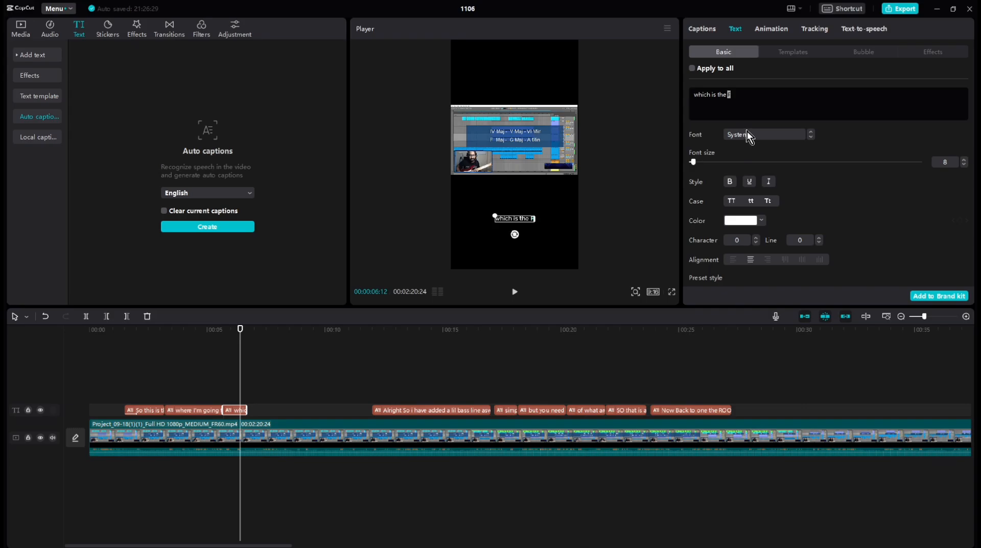
pyautogui.click(747, 222)
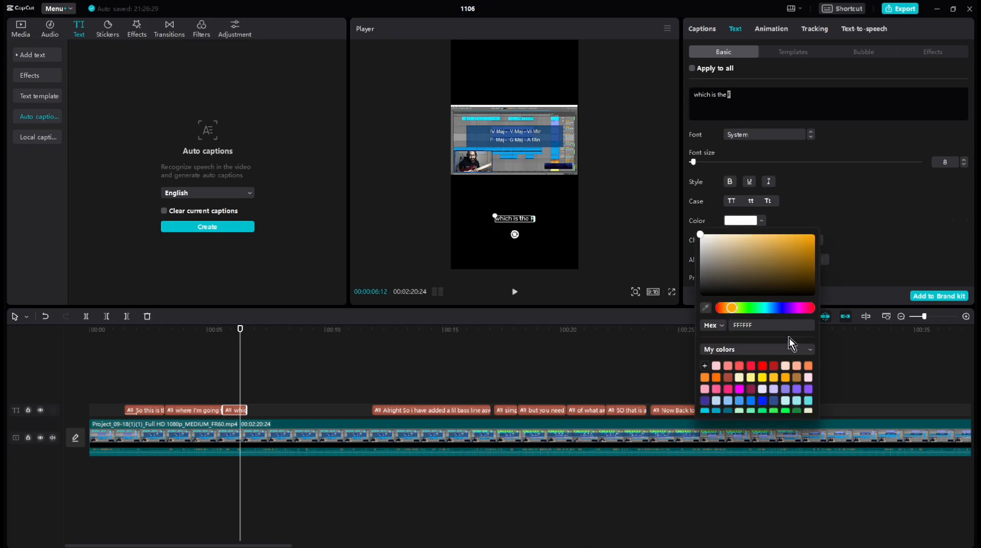
pyautogui.click(762, 365)
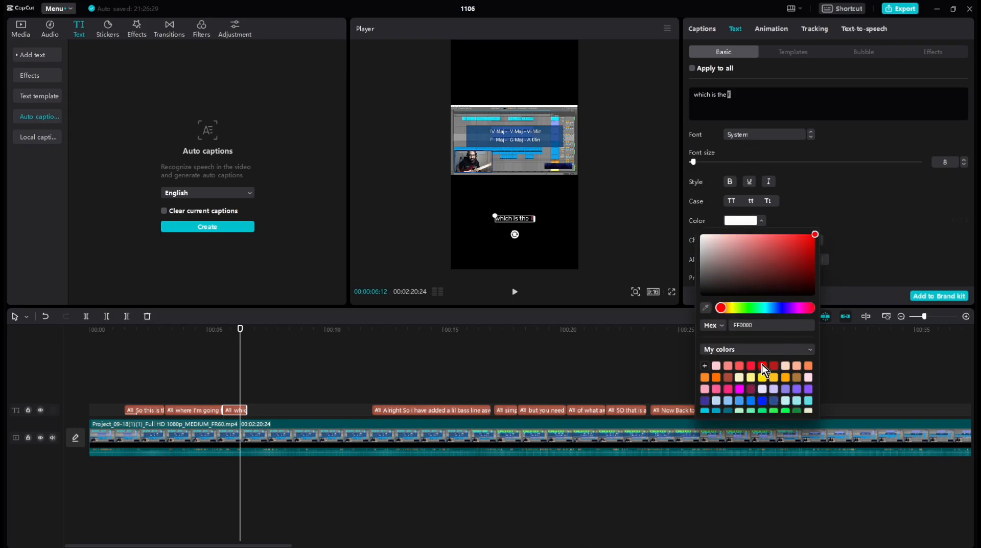
pyautogui.click(735, 185)
pyautogui.moveTo(696, 164); pyautogui.dragTo(699, 162)
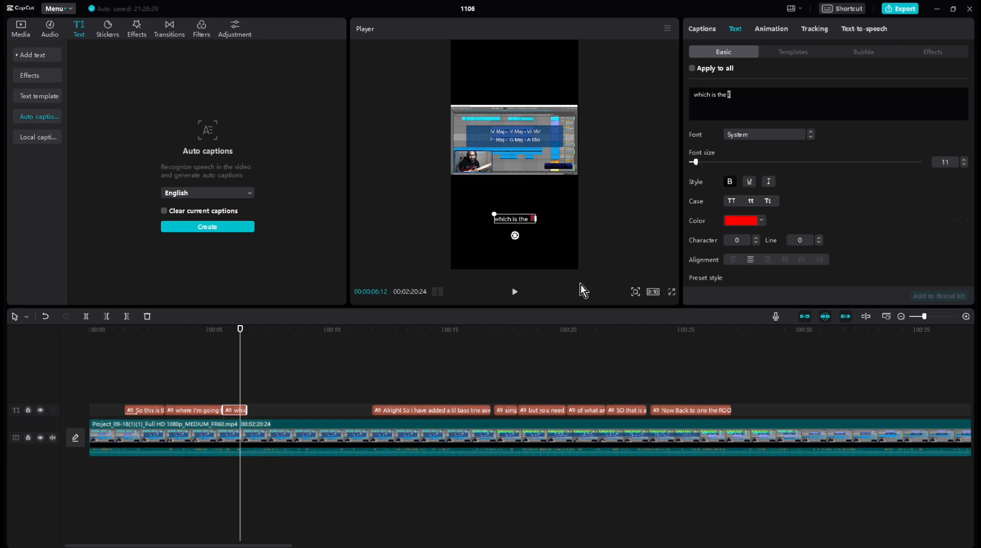
# Step: Replay the first three captions to check the red letter "F"
pyautogui.click(336, 366)
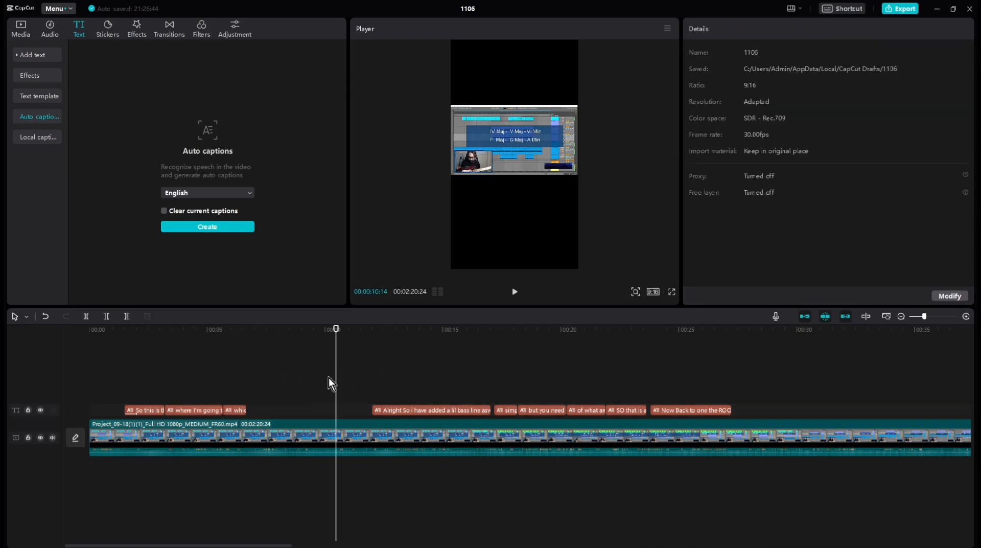
pyautogui.click(145, 412)
pyautogui.click(138, 376)
pyautogui.click(123, 330)
pyautogui.press('space')
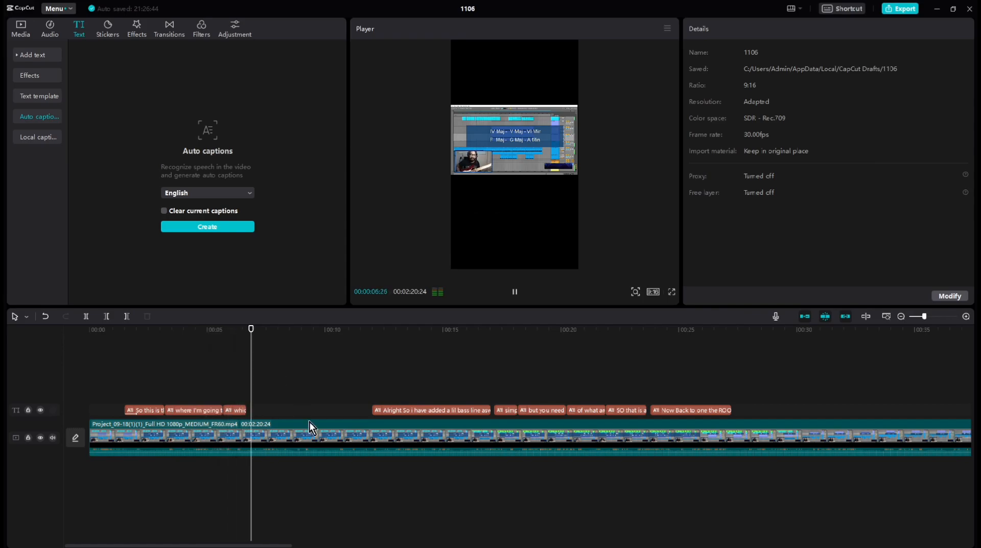
pyautogui.click(284, 399)
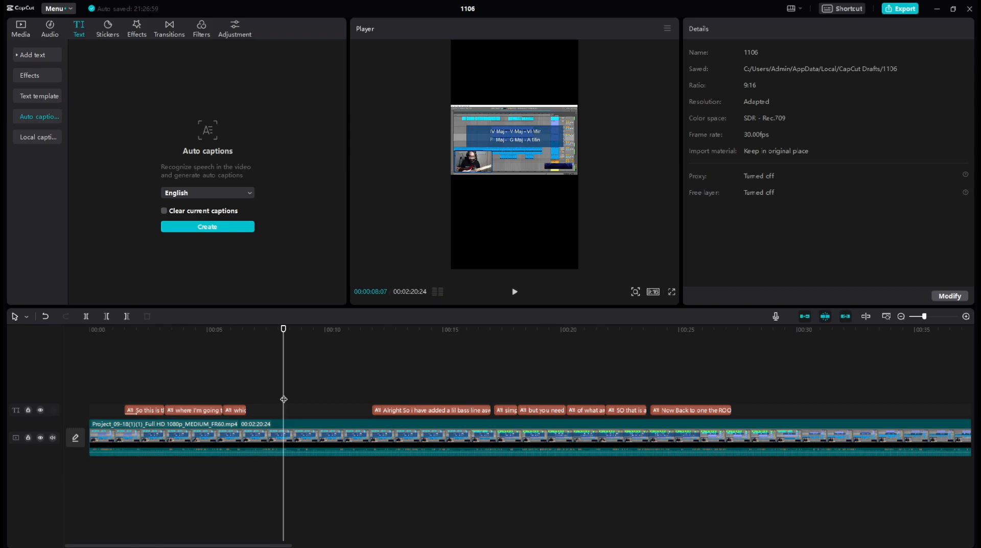
# Step: Scale up the first caption with the change applied to all captions, and replay from about 1 second
pyautogui.click(141, 410)
pyautogui.moveTo(473, 212); pyautogui.dragTo(462, 212)
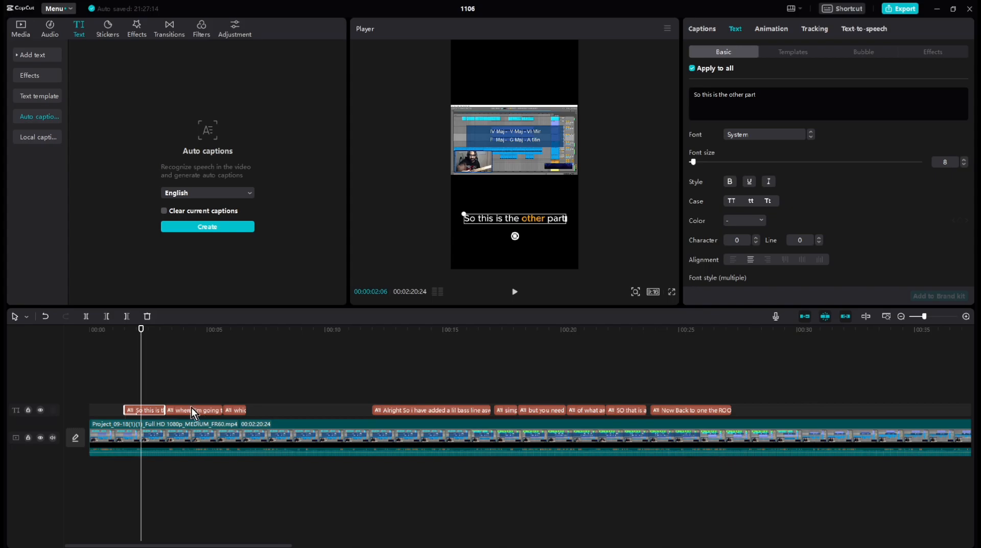
pyautogui.click(210, 374)
pyautogui.click(125, 330)
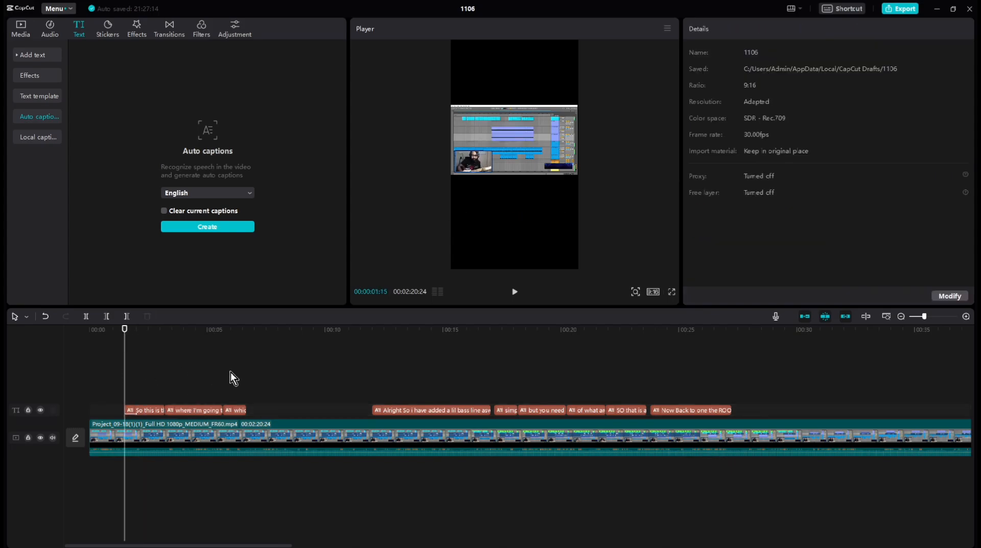
pyautogui.press('space')
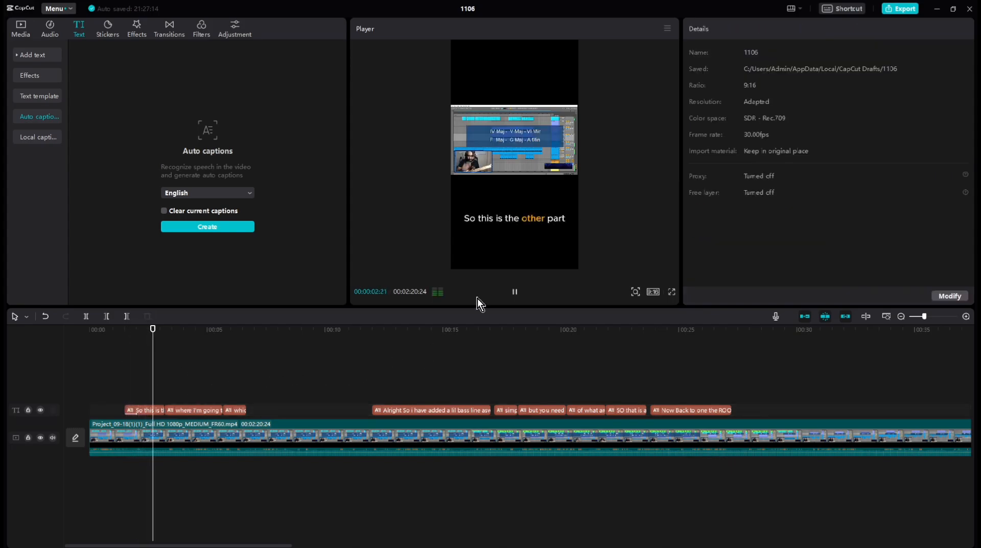
# Step: Split the second caption into "where I'm going" and "to the fourth chord", and replay both parts
pyautogui.click(503, 222)
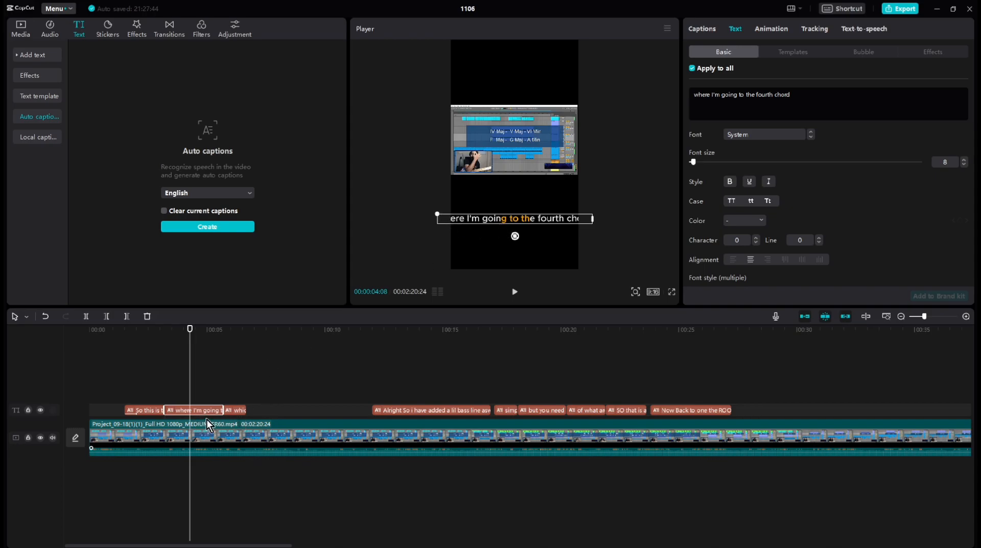
pyautogui.click(704, 31)
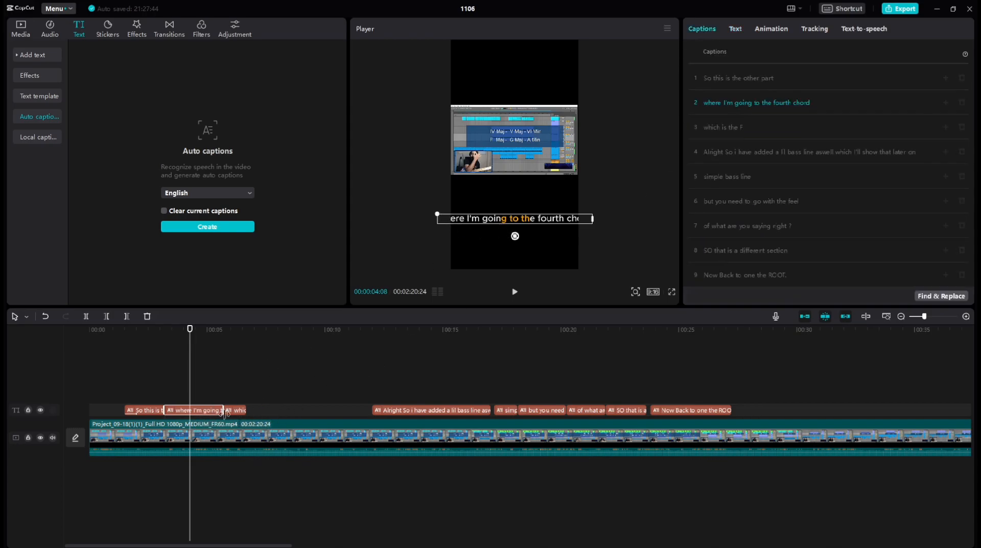
pyautogui.click(755, 103)
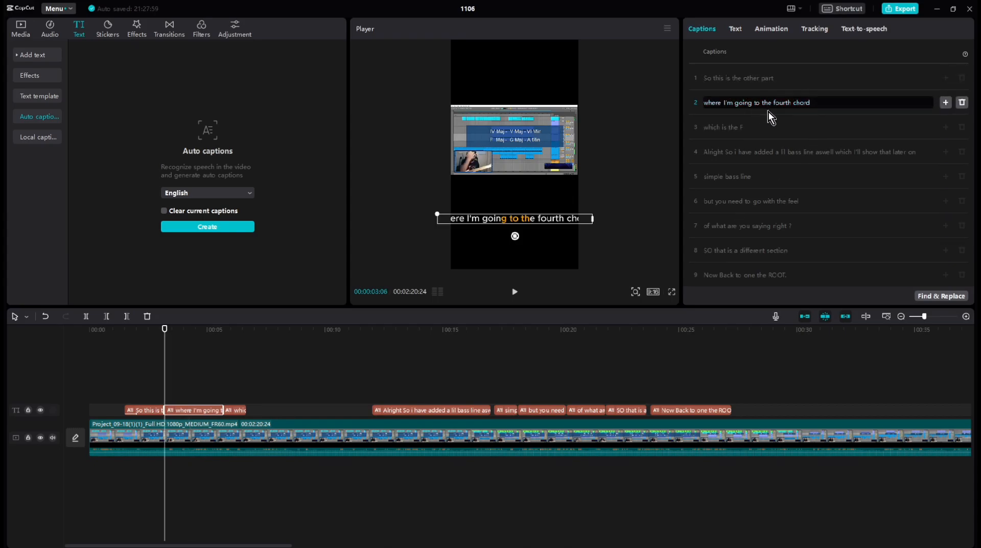
pyautogui.press('Return')
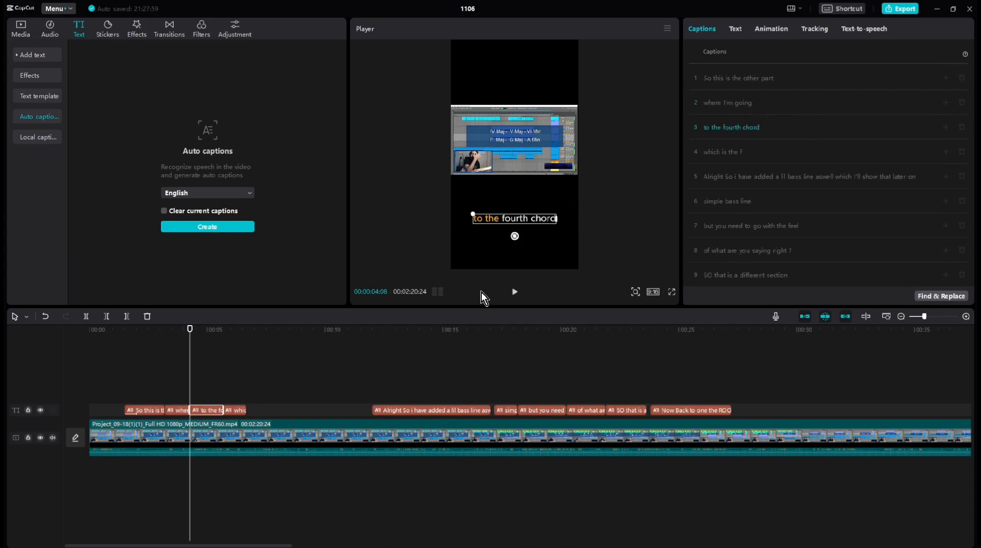
pyautogui.click(164, 330)
pyautogui.press('space')
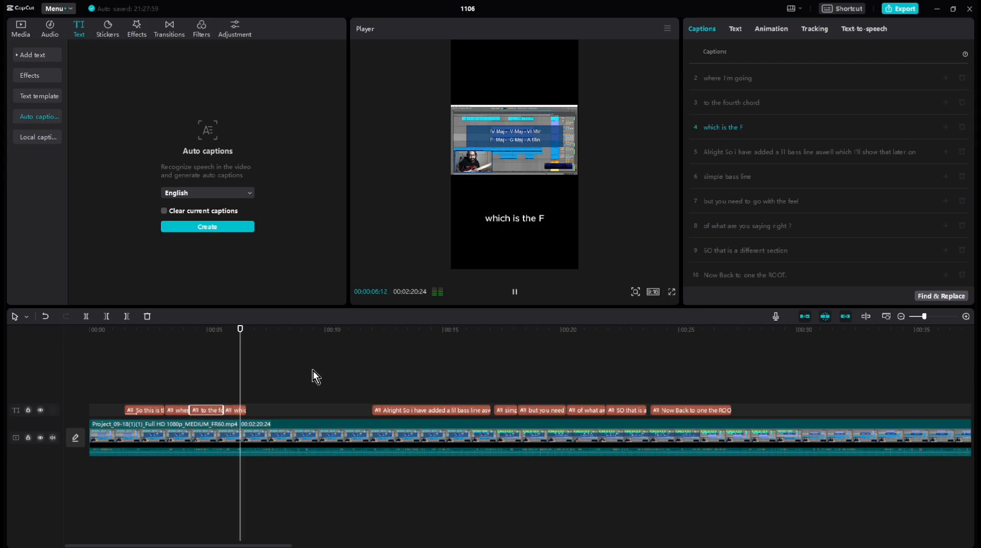
# Step: Make the letter "F" in the "which is the F" caption orange and underlined at font size 11
pyautogui.click(239, 412)
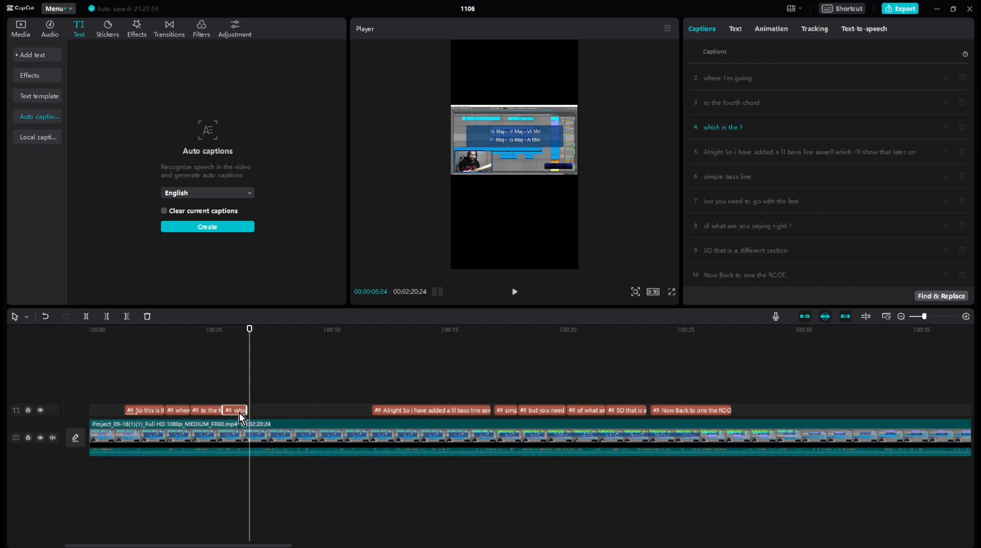
pyautogui.click(733, 28)
pyautogui.moveTo(736, 95)
pyautogui.mouseDown()
pyautogui.moveTo(721, 95)
pyautogui.moveTo(734, 95)
pyautogui.mouseUp()
pyautogui.click(735, 99)
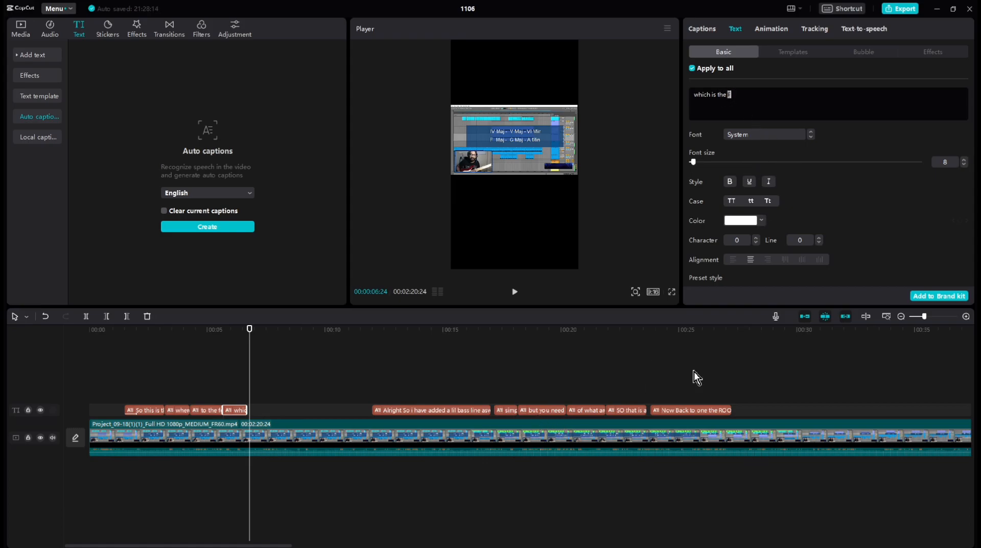
pyautogui.click(734, 222)
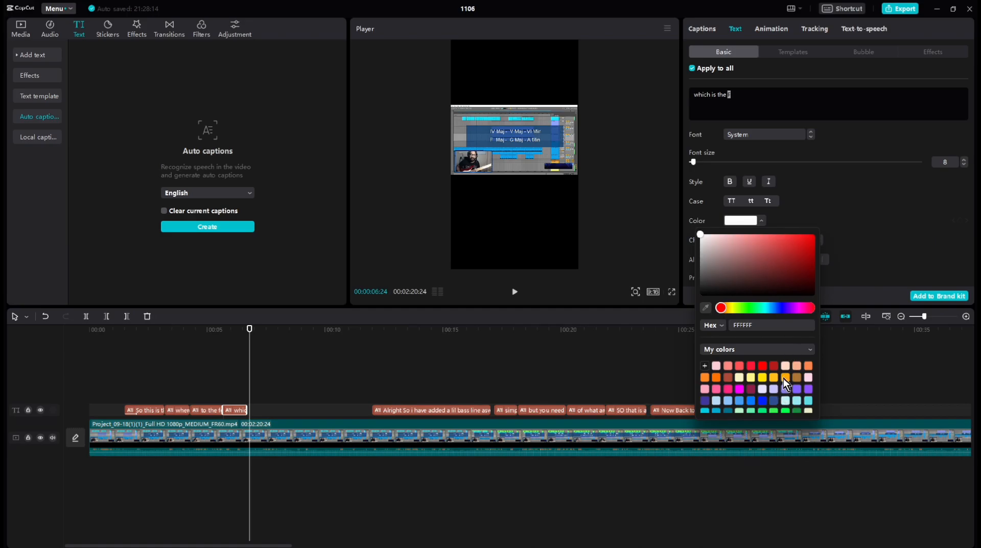
pyautogui.click(784, 378)
pyautogui.click(750, 182)
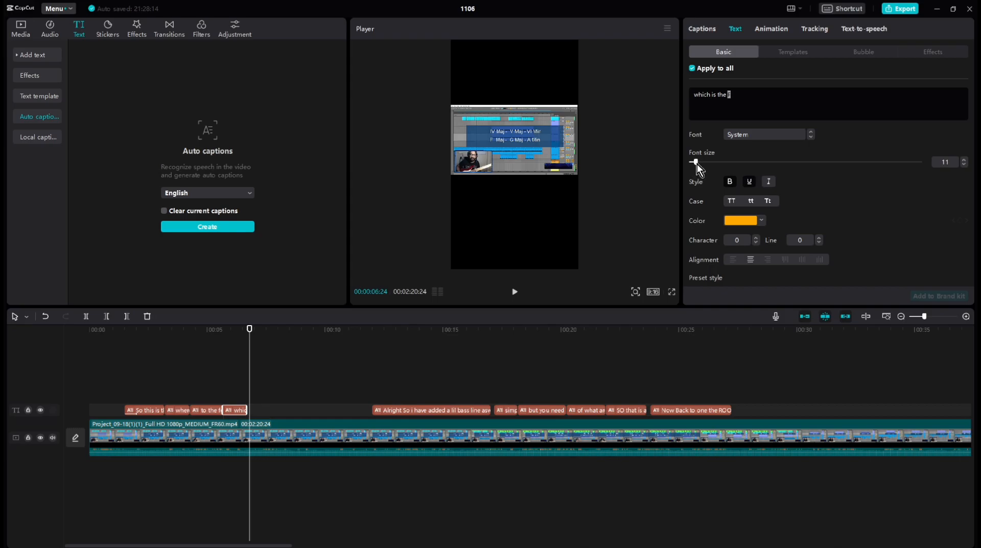
# Step: Replay the first four captions to check the underlined orange letter "F"
pyautogui.click(224, 383)
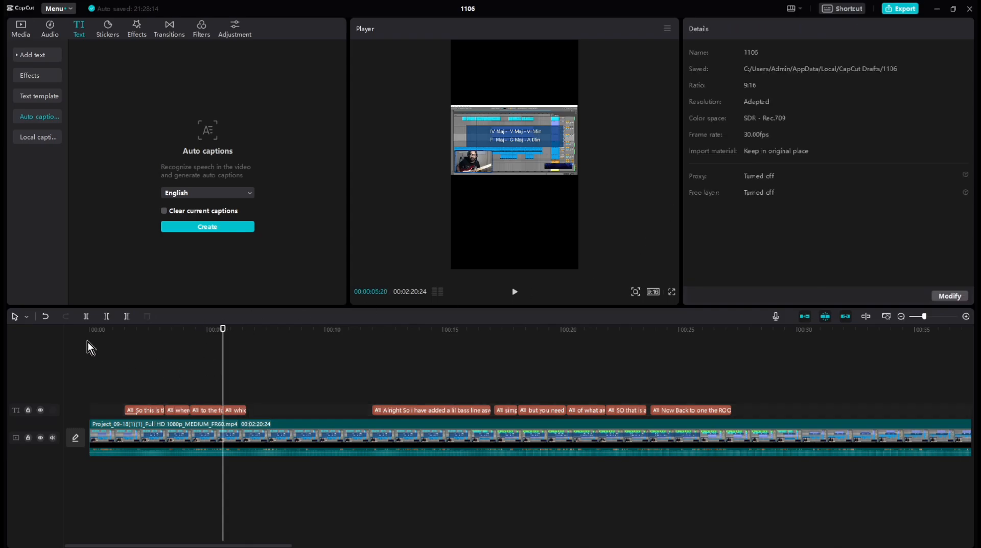
pyautogui.click(127, 331)
pyautogui.press('space')
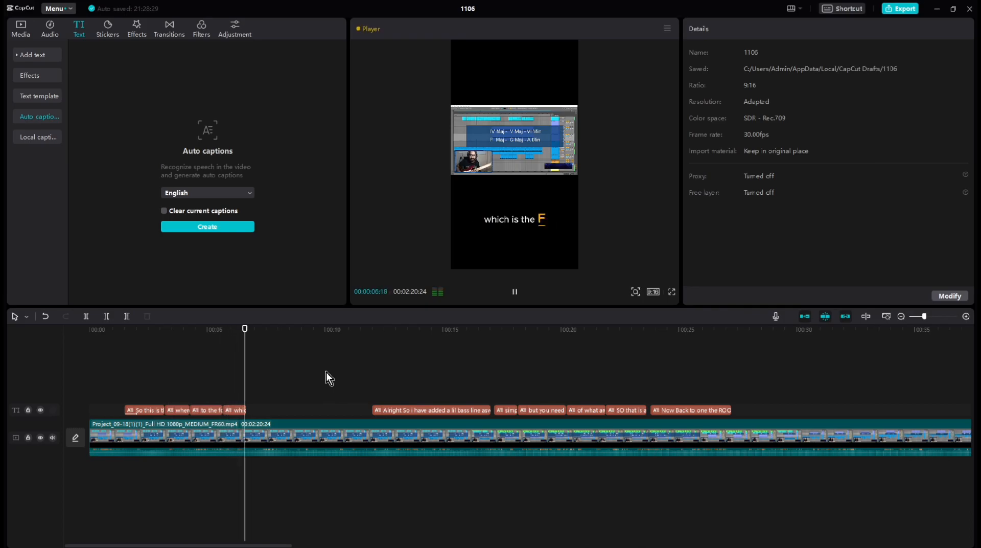
pyautogui.press('space')
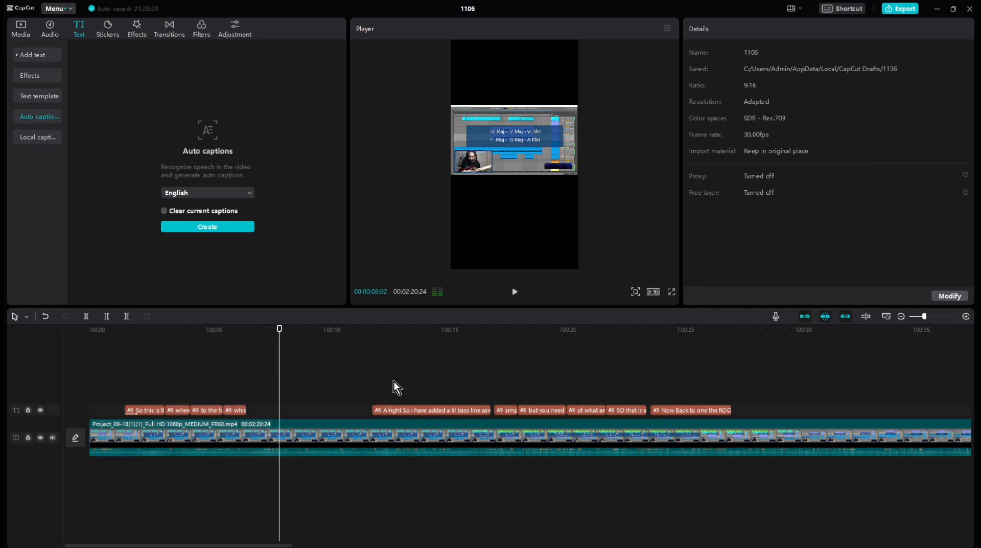
# Step: Shrink the long "Alright So i have added" caption at 12 seconds to about 116% scale so it fits the frame
pyautogui.click(395, 409)
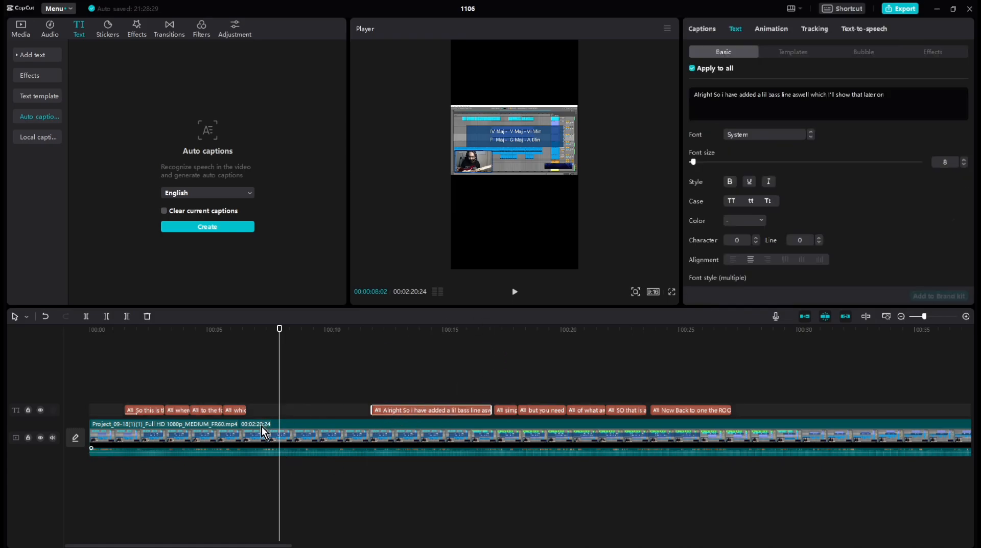
pyautogui.moveTo(278, 334); pyautogui.dragTo(372, 330)
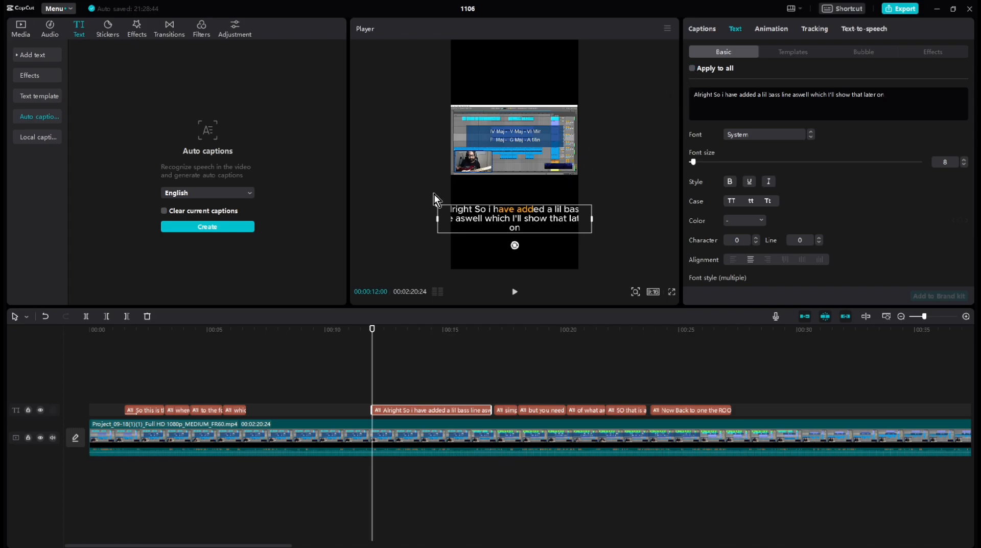
pyautogui.moveTo(437, 204); pyautogui.dragTo(466, 210)
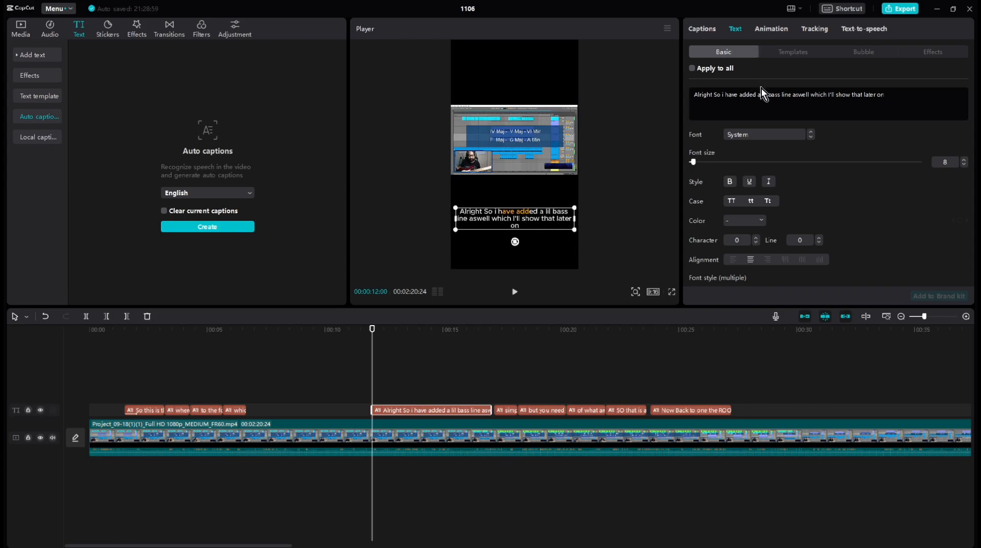
# Step: Split the "Alright So i have added" caption into three, breaking before "a lil bass line" and before "which I'll show"
pyautogui.click(780, 95)
pyautogui.click(702, 29)
pyautogui.click(777, 152)
pyautogui.press('Return')
pyautogui.click(765, 177)
pyautogui.press('Return')
# Step: Play the split captions from about 12 seconds and shrink the "but you need to go with the feel" caption to fit the frame
pyautogui.click(366, 373)
pyautogui.press('space')
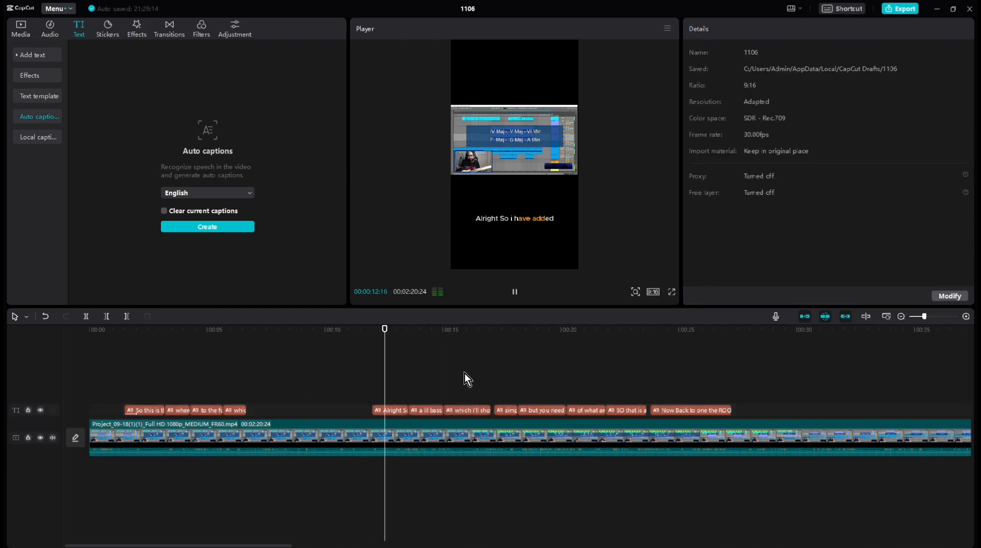
pyautogui.press('space')
pyautogui.click(487, 218)
pyautogui.moveTo(445, 212); pyautogui.dragTo(455, 213)
pyautogui.click(487, 264)
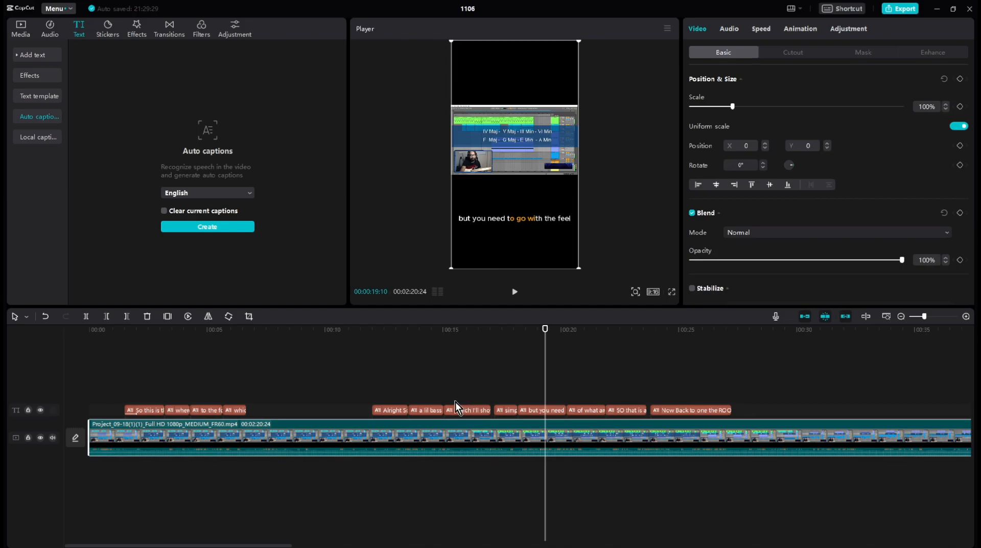
# Step: Apply the preset style with black text on a white background to all captions from the "Alright So i have added" caption
pyautogui.click(393, 410)
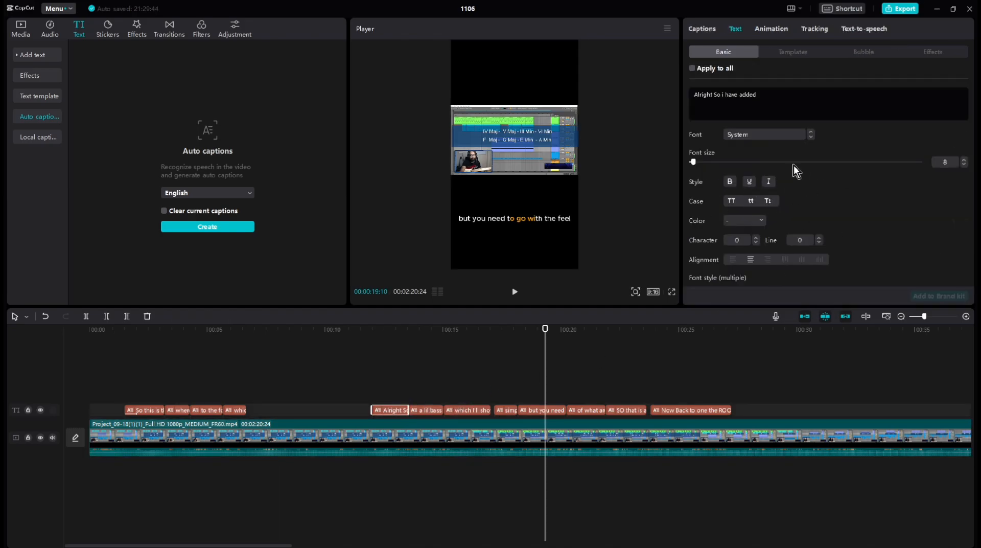
pyautogui.scroll(-3, 733, 71)
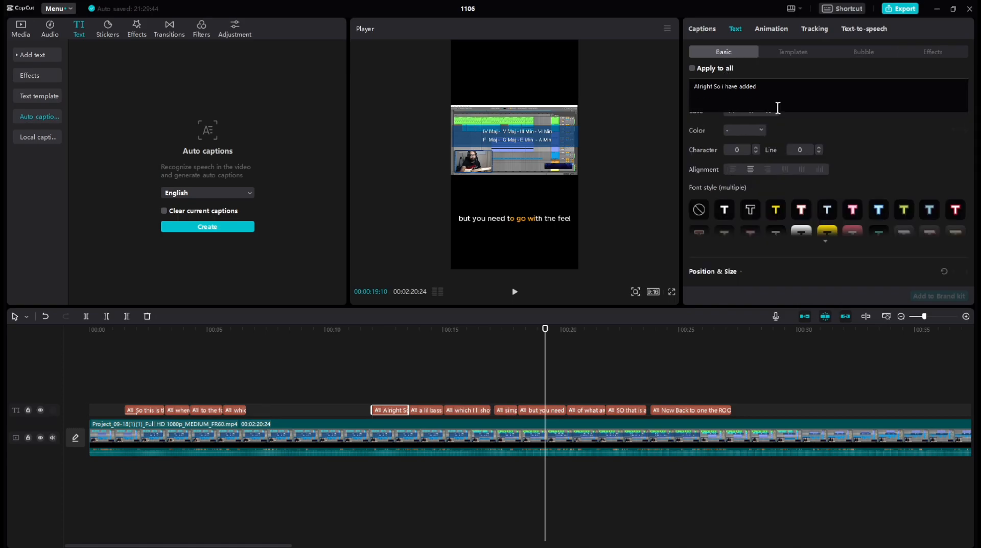
pyautogui.scroll(-1, 751, 169)
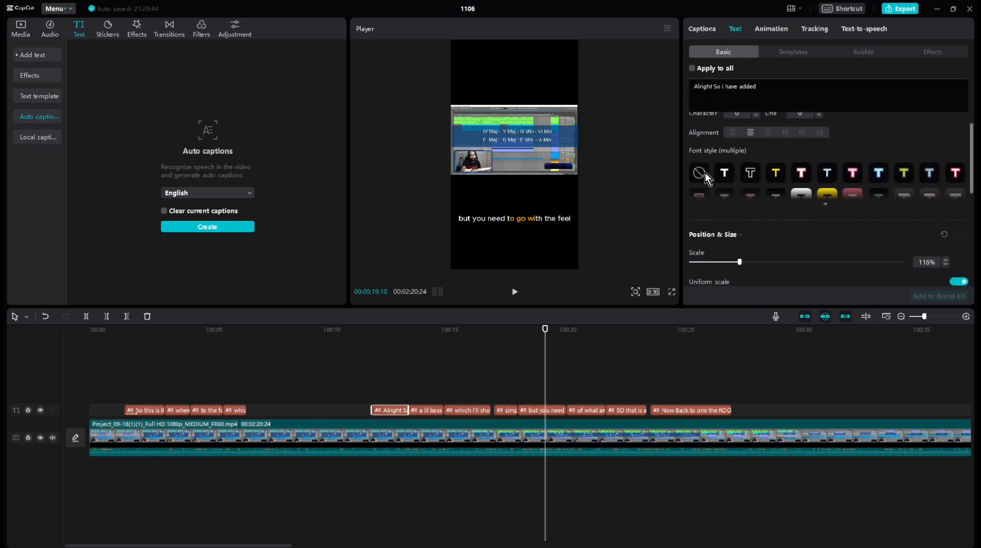
pyautogui.scroll(-1, 788, 190)
pyautogui.click(826, 168)
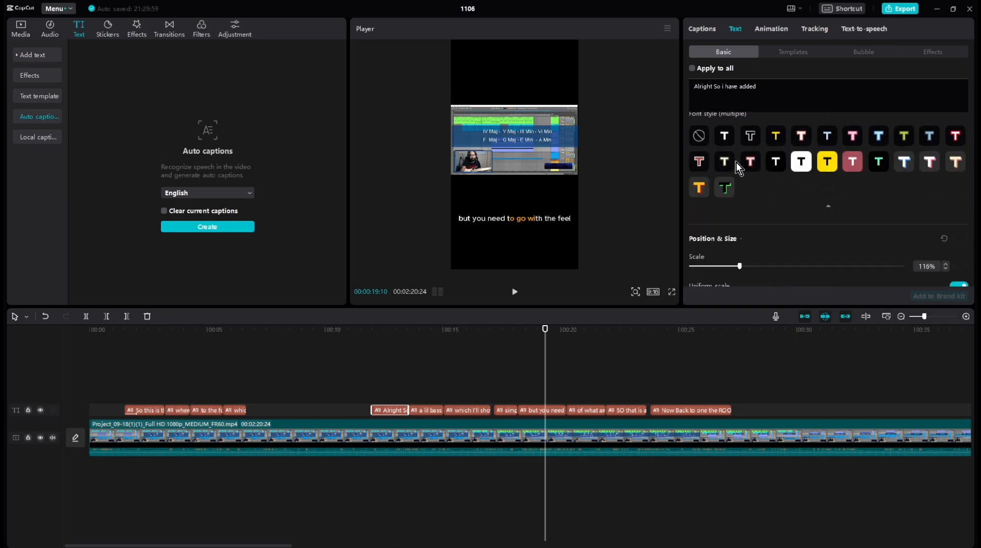
pyautogui.click(753, 134)
pyautogui.click(801, 161)
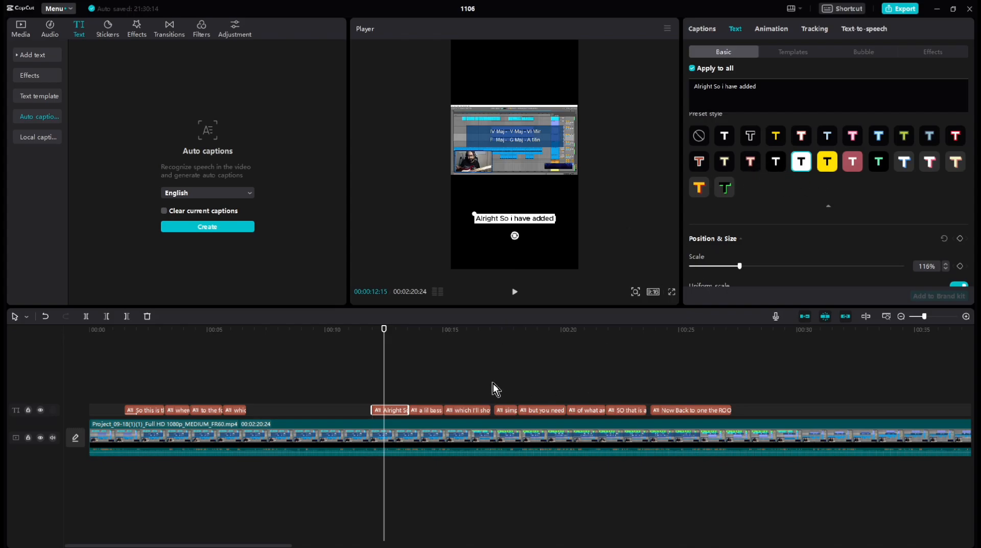
# Step: Replay the captions from about 1 second and from 12 seconds to check the white background style
pyautogui.click(144, 372)
pyautogui.click(121, 332)
pyautogui.click(515, 291)
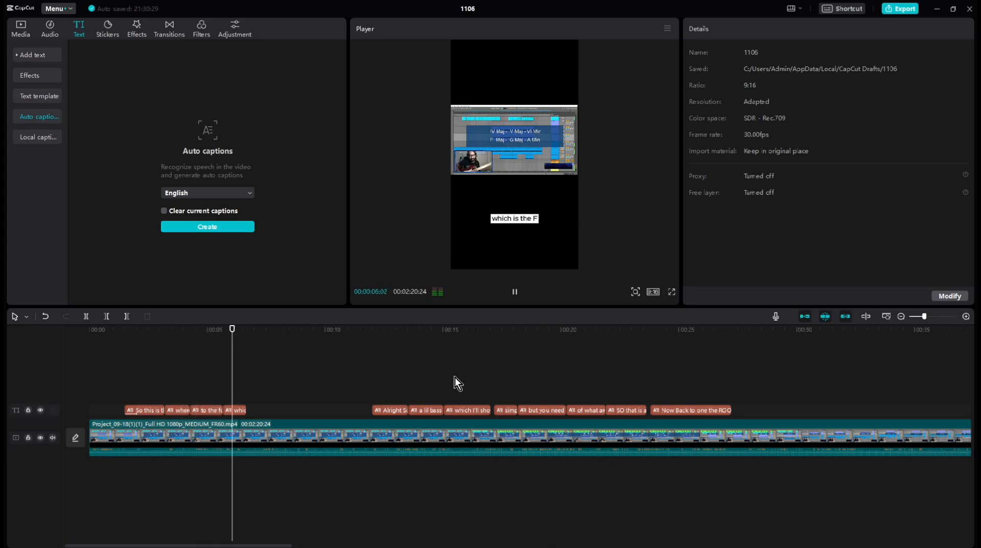
pyautogui.click(372, 333)
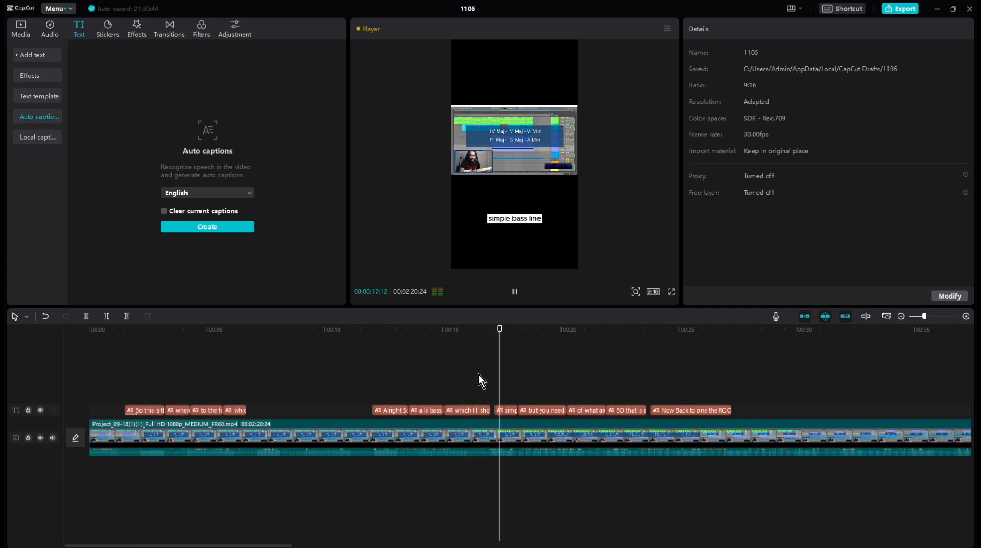
pyautogui.press('space')
# Step: Change the word "feel" to "FEEL" in the "but you need to go with the feel" caption
pyautogui.click(536, 414)
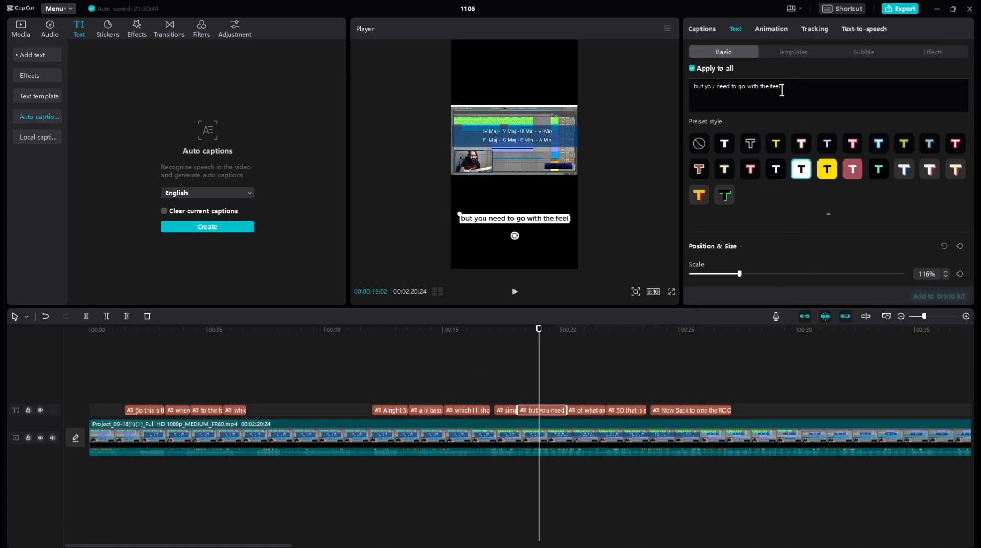
pyautogui.moveTo(770, 87); pyautogui.dragTo(785, 88)
pyautogui.write('FEEL')
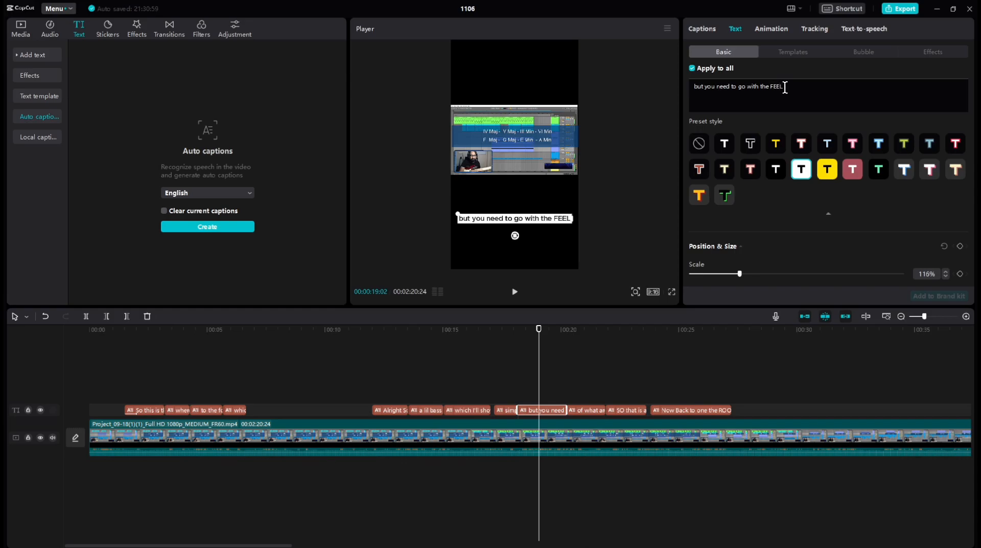
# Step: Colour only the word "FEEL" in that caption golden yellow
pyautogui.doubleClick(777, 87)
pyautogui.scroll(2, 760, 234)
pyautogui.scroll(3, 760, 234)
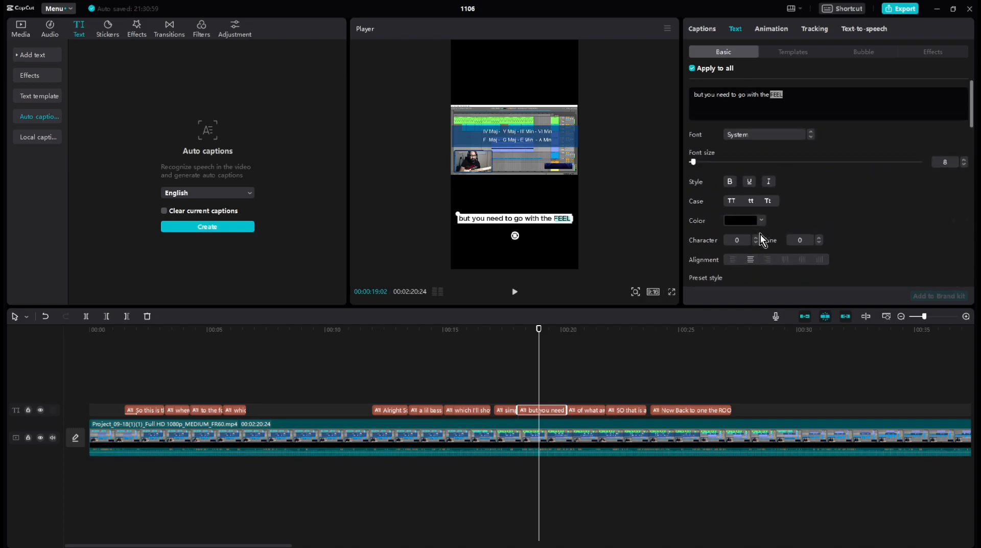
pyautogui.click(761, 184)
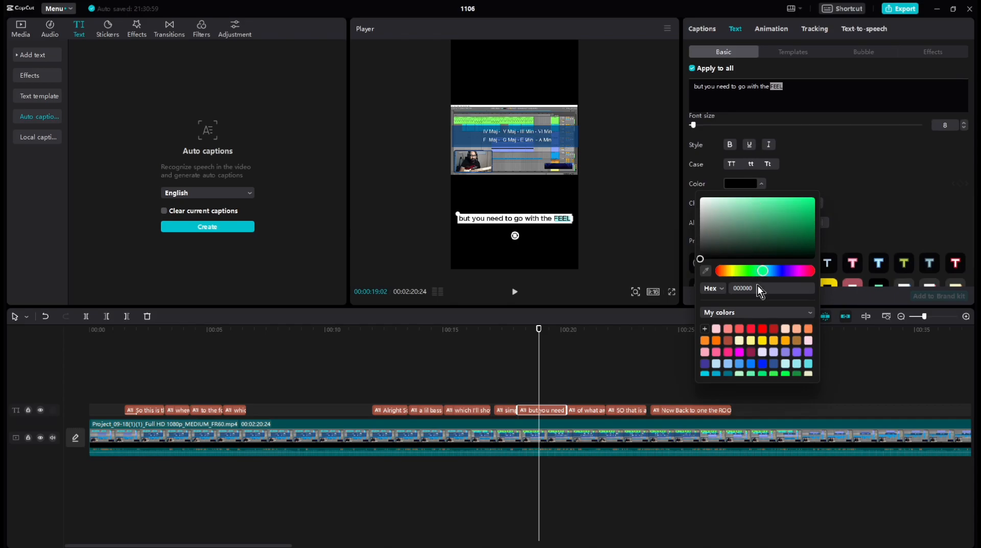
pyautogui.click(774, 338)
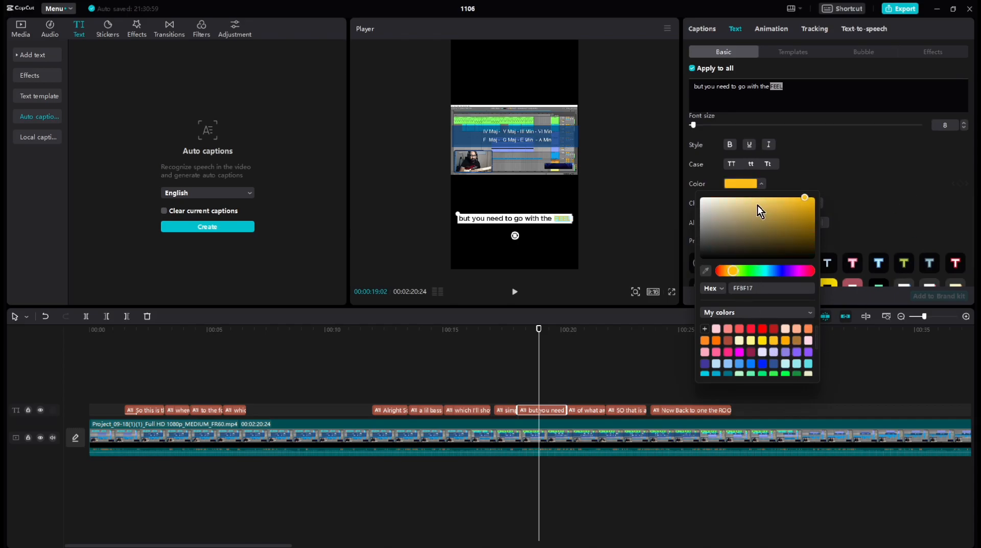
# Step: Set the font size of the highlighted word "FEEL" to 11 and replay the captions from about 18 seconds
pyautogui.click(696, 126)
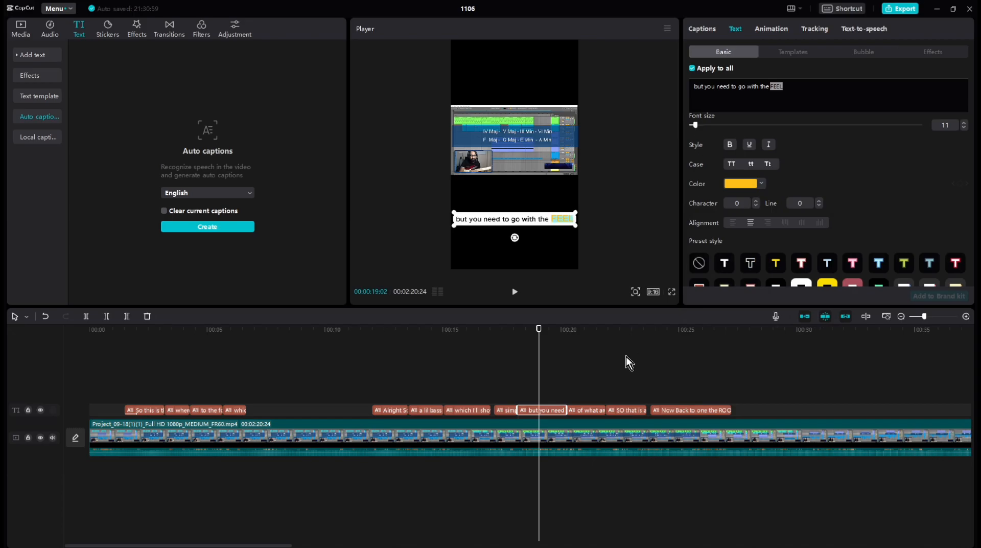
pyautogui.click(603, 363)
pyautogui.click(518, 332)
pyautogui.press('space')
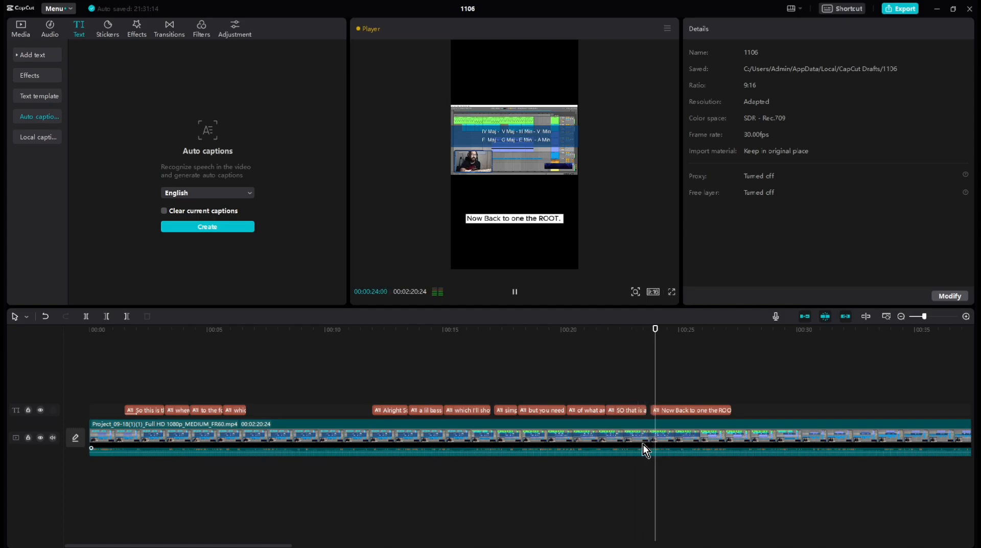
pyautogui.press('space')
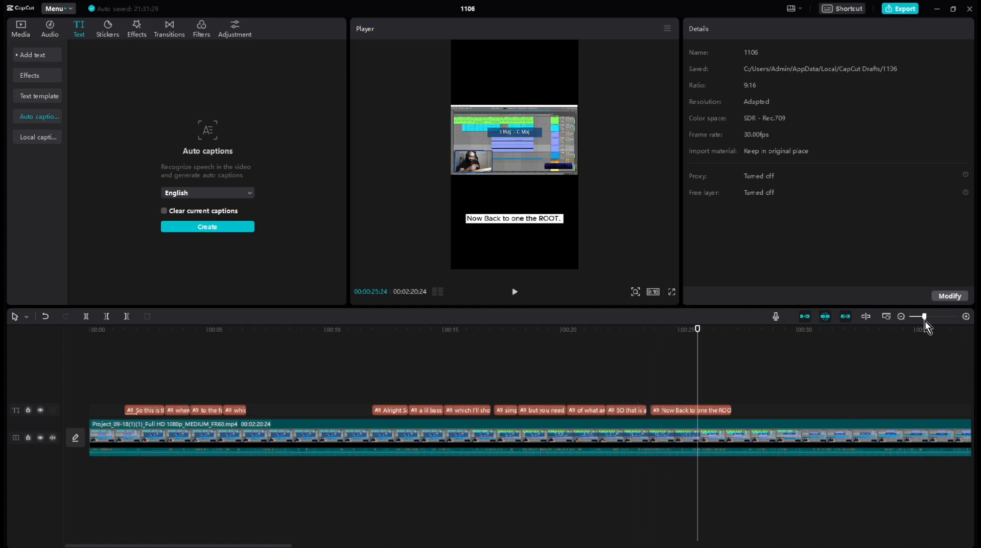
# Step: Split the "Now Back to one the ROOT." caption into five consecutive pieces following the spoken words
pyautogui.moveTo(925, 317); pyautogui.dragTo(933, 319)
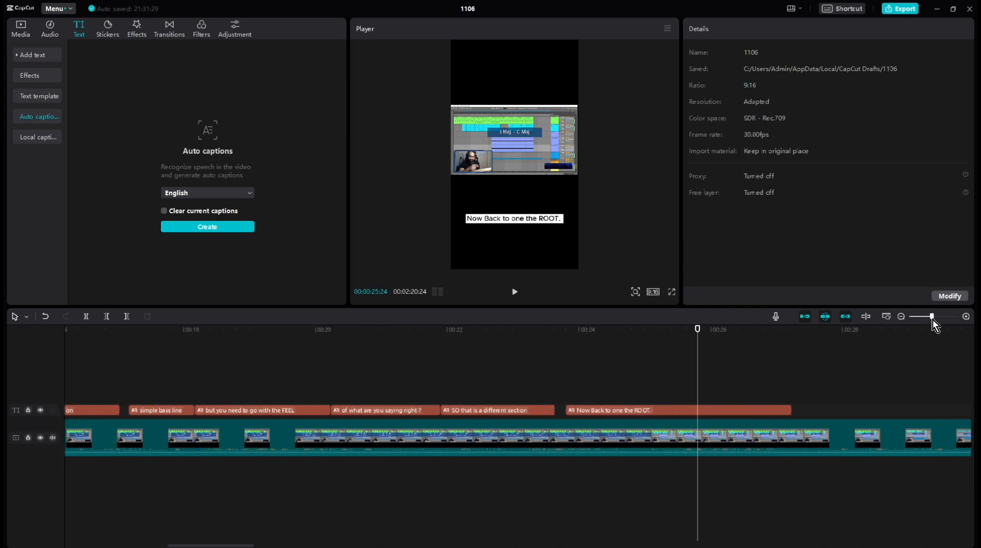
pyautogui.click(580, 410)
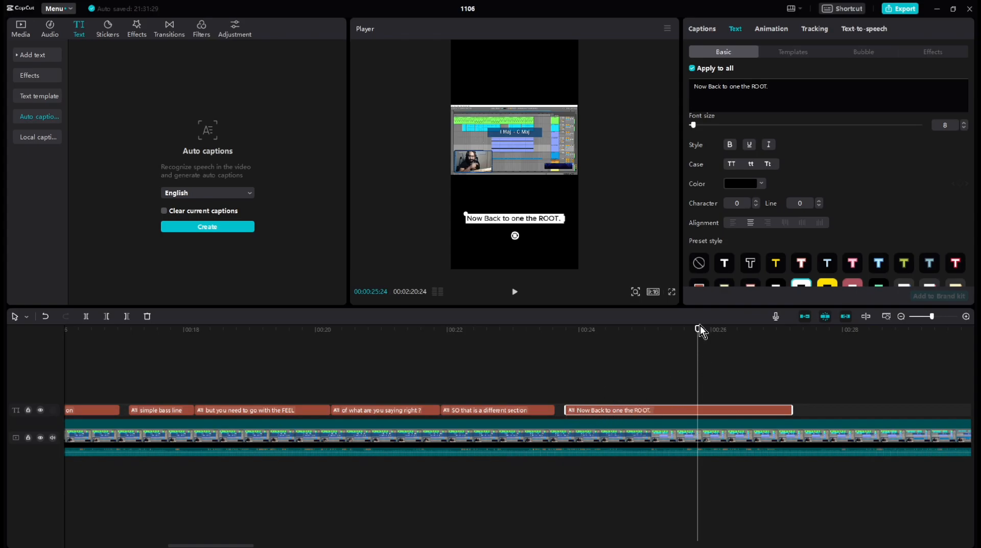
pyautogui.moveTo(697, 331); pyautogui.dragTo(590, 364)
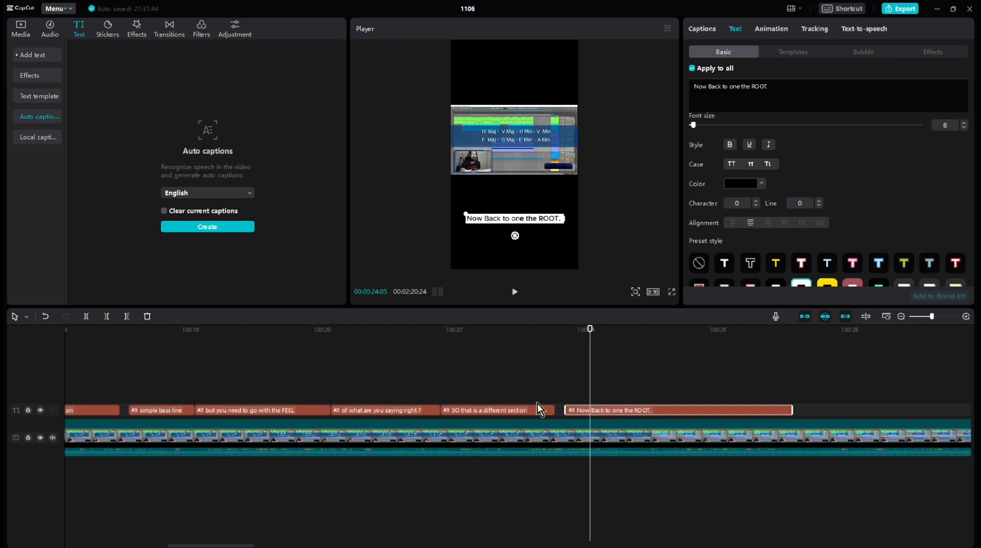
pyautogui.click(86, 318)
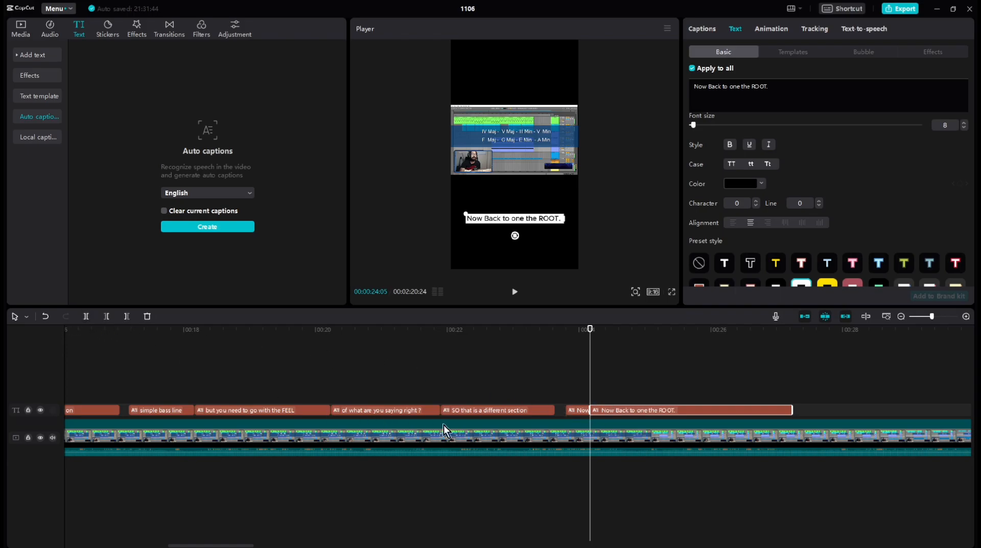
pyautogui.moveTo(591, 342); pyautogui.dragTo(755, 353)
pyautogui.click(566, 340)
pyautogui.click(645, 410)
pyautogui.click(87, 318)
pyautogui.click(88, 318)
pyautogui.click(86, 317)
# Step: Replay the split "Now Back to one the ROOT." captions from just before the first piece
pyautogui.click(564, 338)
pyautogui.press('space')
pyautogui.press('space')
pyautogui.click(609, 374)
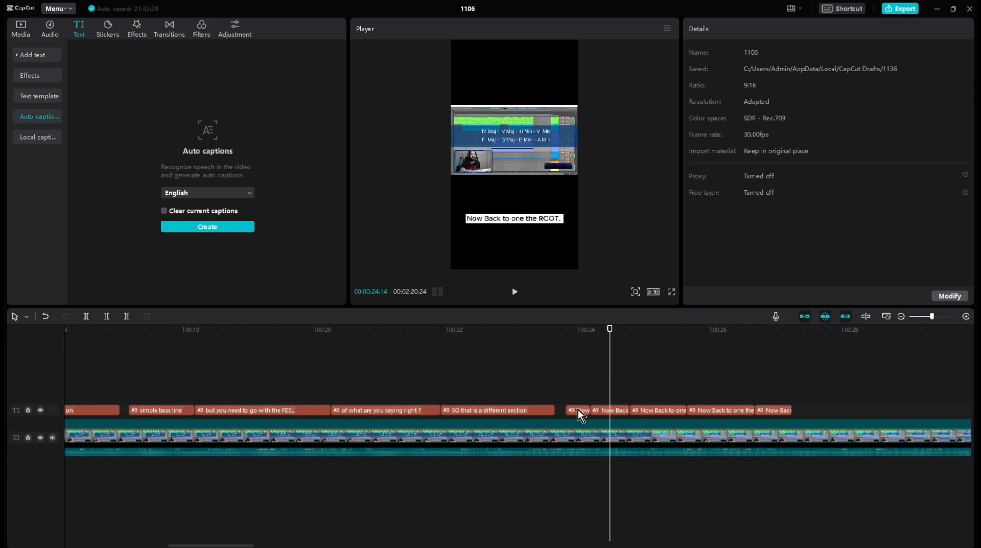
# Step: Colour only the word "Now" golden yellow in the first piece of the "Now Back to one the ROOT." caption
pyautogui.click(578, 409)
pyautogui.click(645, 412)
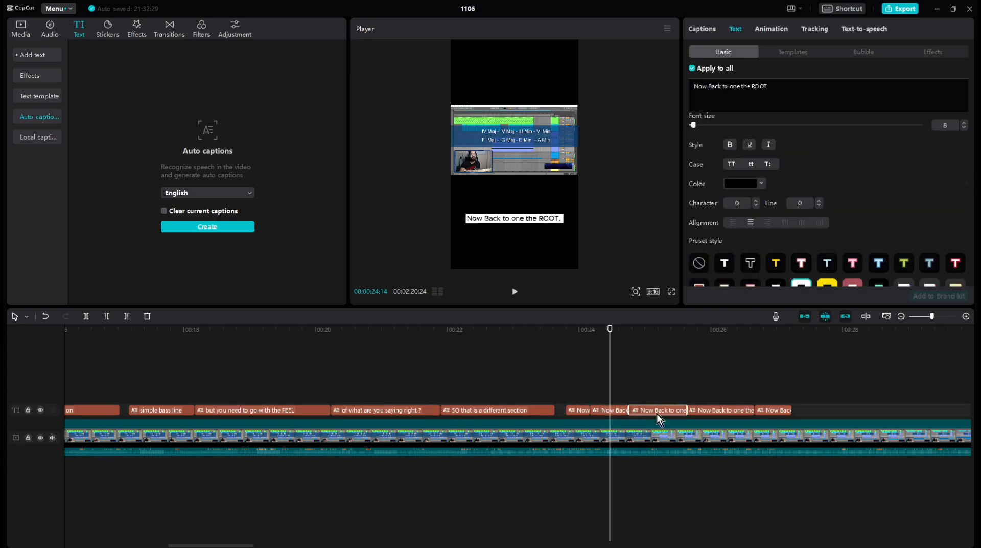
pyautogui.click(579, 412)
pyautogui.moveTo(707, 88); pyautogui.dragTo(751, 87)
pyautogui.click(761, 183)
pyautogui.click(785, 343)
# Step: Colour the spoken word golden yellow in the second, third and fourth "Now Back to one the ROOT." pieces, using "ROOT" in the fourth
pyautogui.click(612, 412)
pyautogui.click(762, 183)
pyautogui.click(774, 340)
pyautogui.click(659, 412)
pyautogui.click(761, 183)
pyautogui.click(786, 340)
pyautogui.click(713, 411)
pyautogui.click(762, 184)
pyautogui.click(785, 340)
# Step: Replay the "Now Back to one the ROOT." pieces from just before 24 seconds to check the word-by-word highlighting
pyautogui.press('space')
pyautogui.press('space')
pyautogui.click(553, 330)
pyautogui.click(603, 411)
pyautogui.click(561, 353)
pyautogui.press('space')
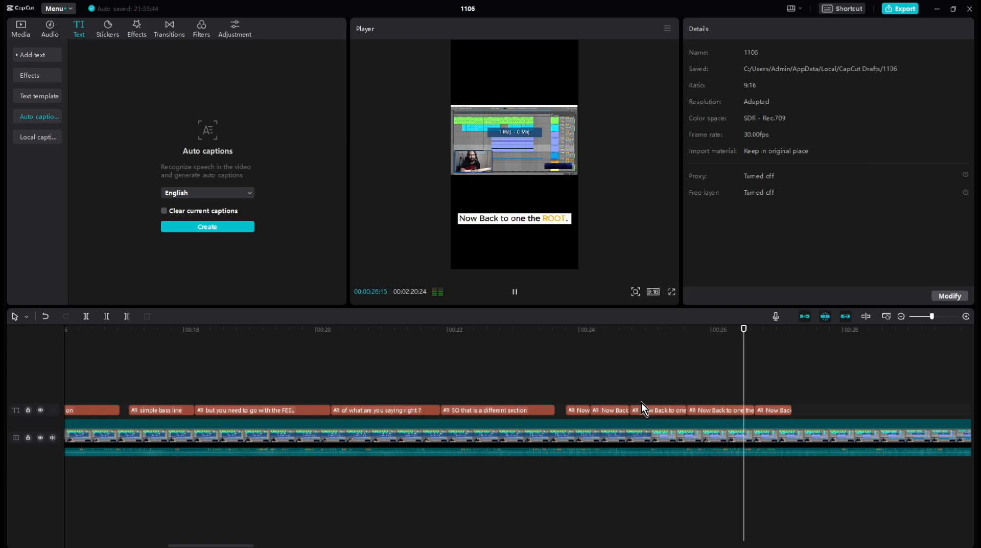
pyautogui.press('space')
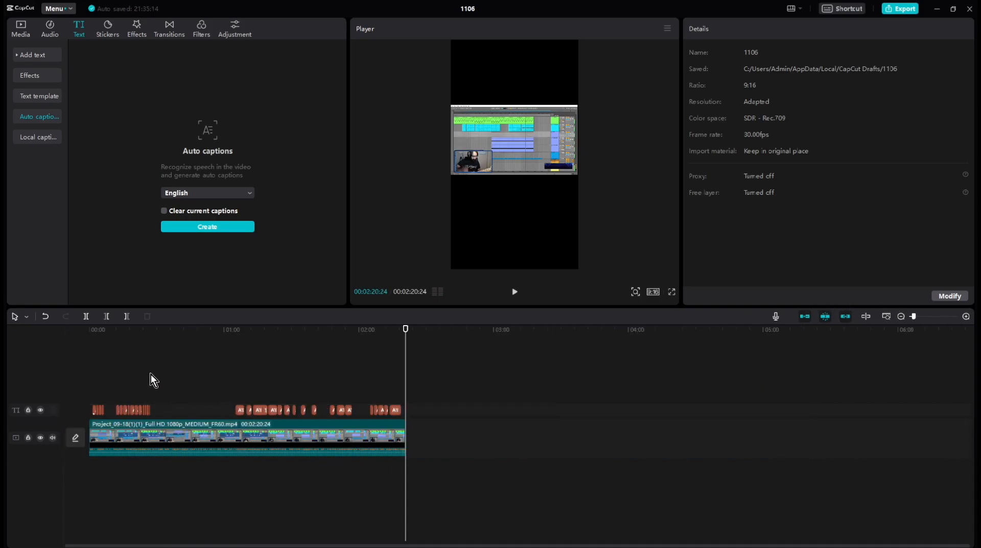
# Step: Play the video from the beginning in full screen to review the captions, then return to the editor
pyautogui.moveTo(406, 331); pyautogui.dragTo(9, 318)
pyautogui.press('space')
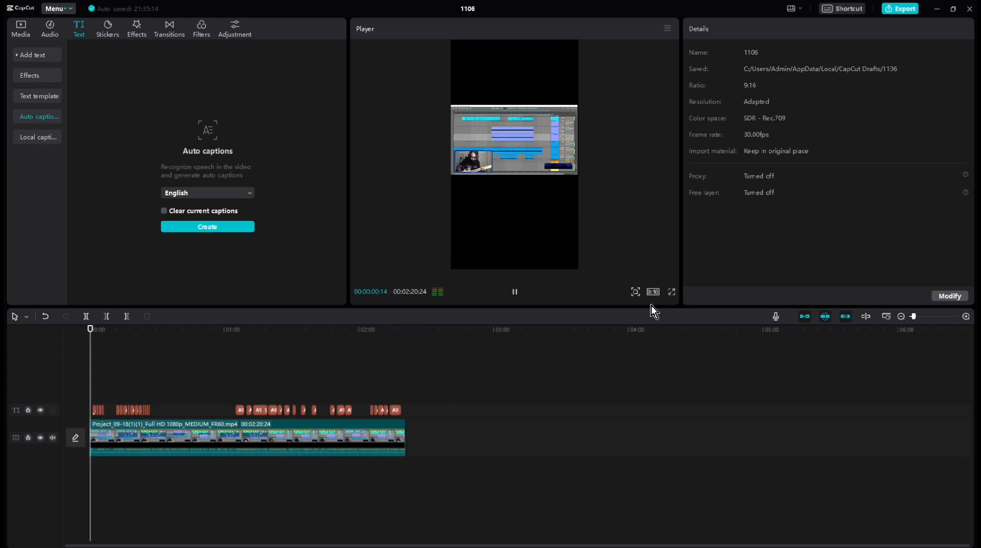
pyautogui.click(672, 291)
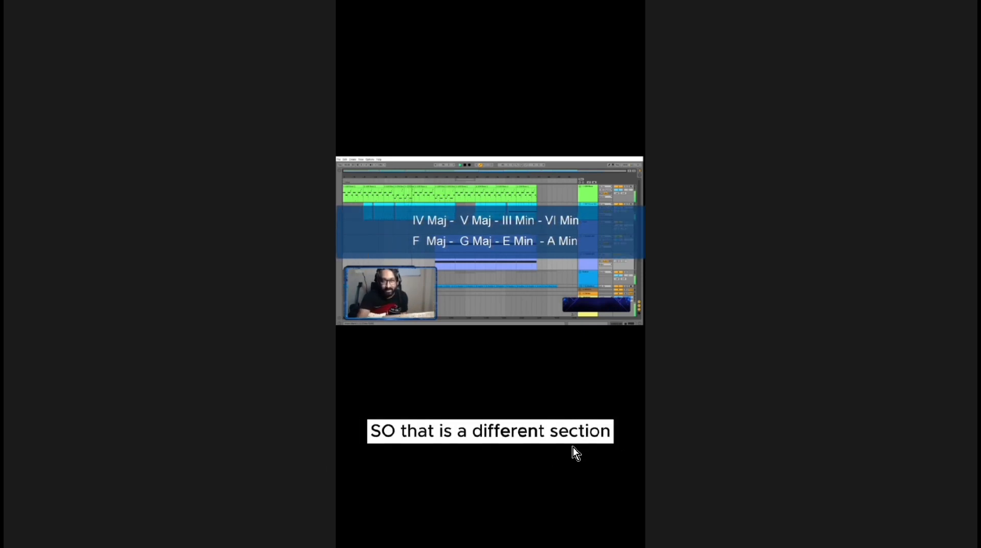
pyautogui.press('Escape')
pyautogui.press('space')
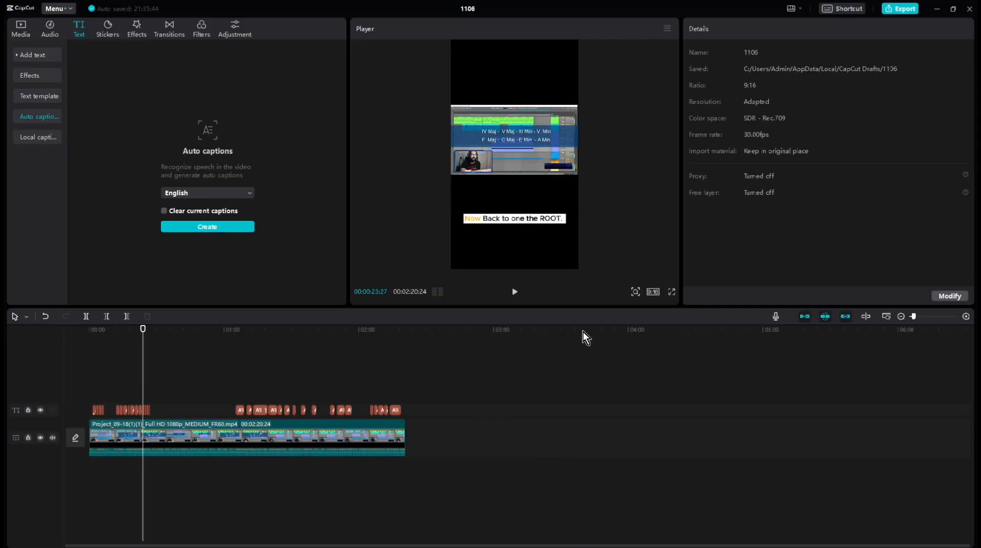
pyautogui.click(584, 332)
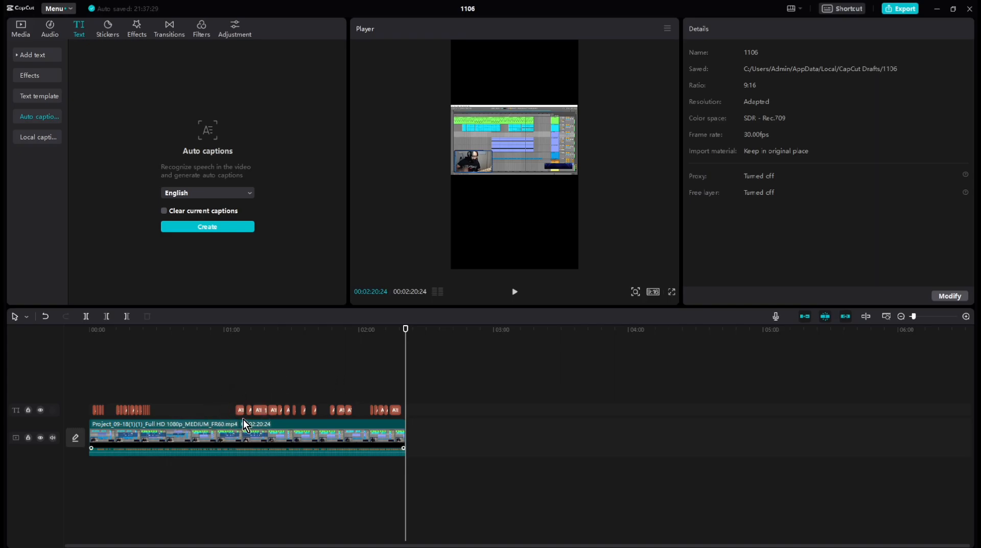
# Step: Apply the last caption template, the one with bold white text, to all captions
pyautogui.click(256, 412)
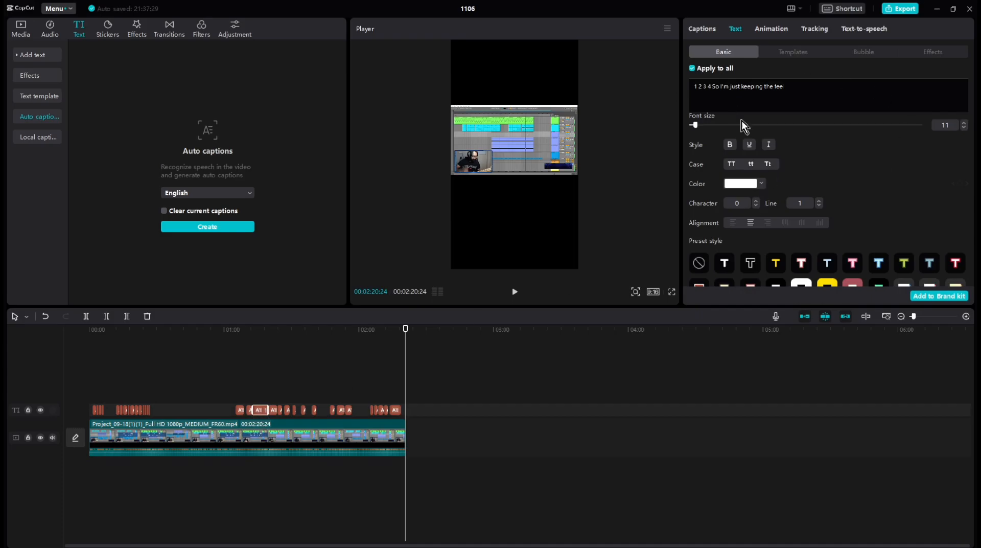
pyautogui.click(792, 51)
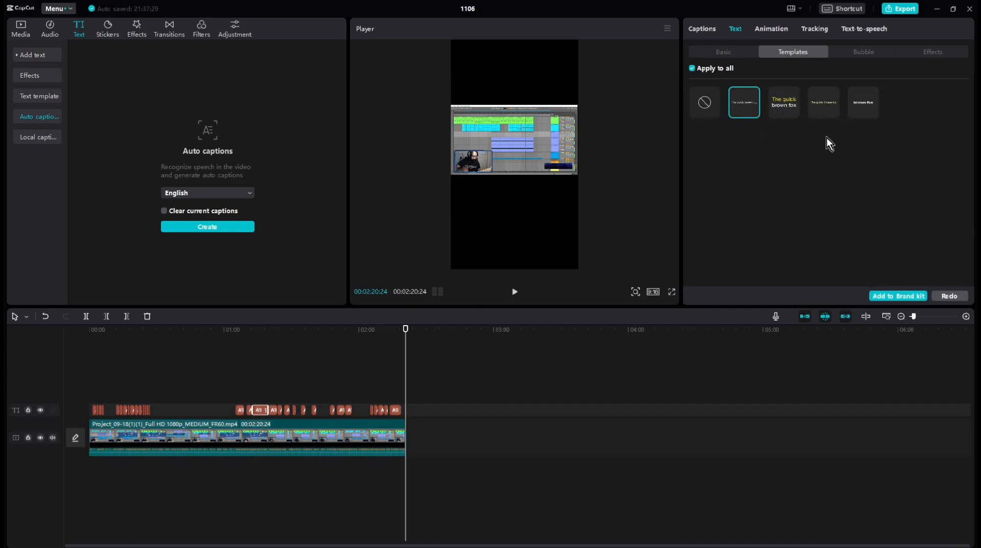
pyautogui.click(862, 105)
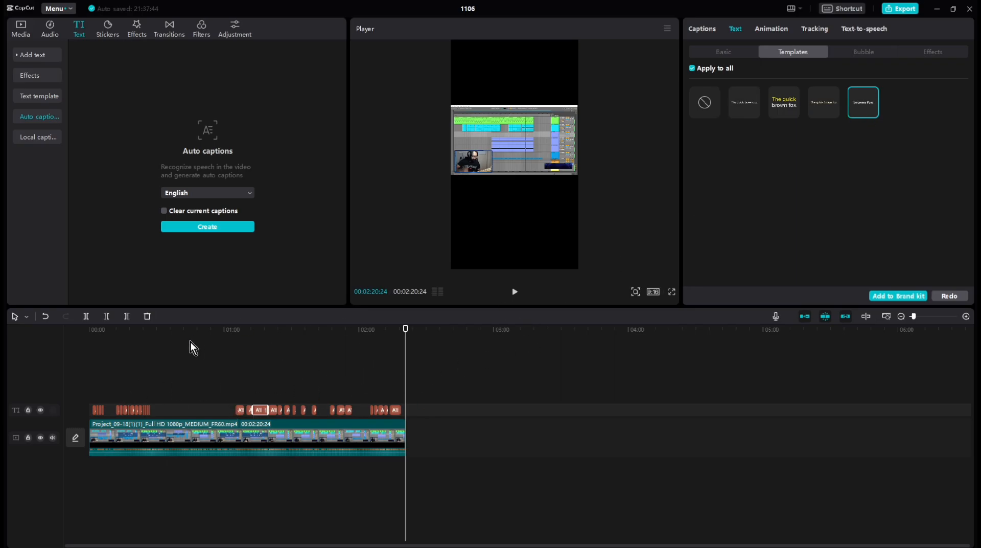
# Step: Play the video from about 1 second and from about 15 seconds to check the bold white caption template
pyautogui.click(93, 340)
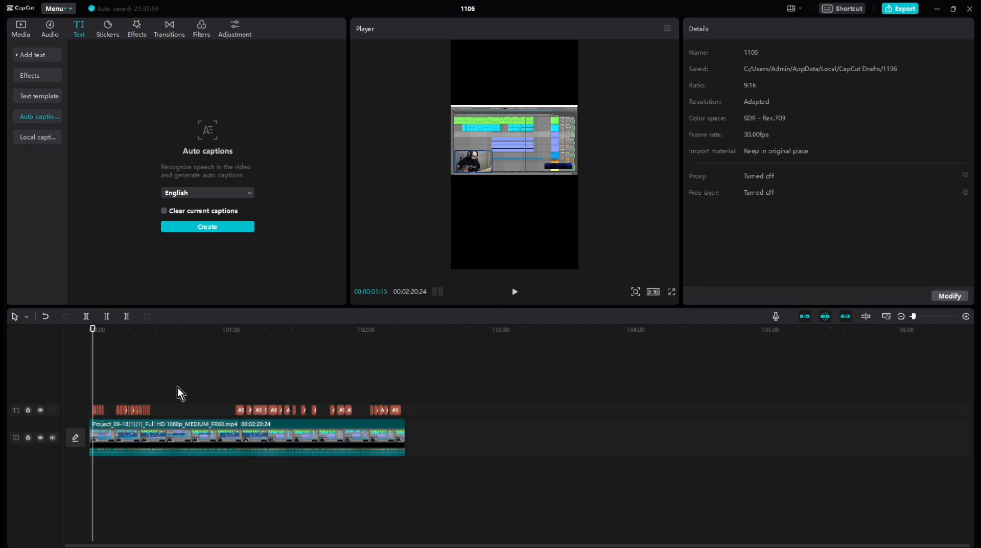
pyautogui.press('space')
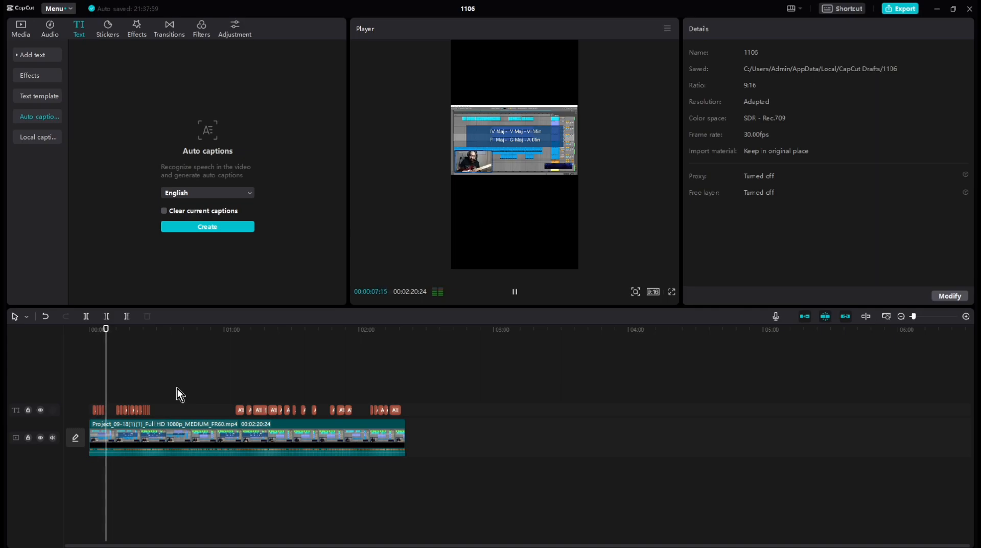
pyautogui.click(124, 330)
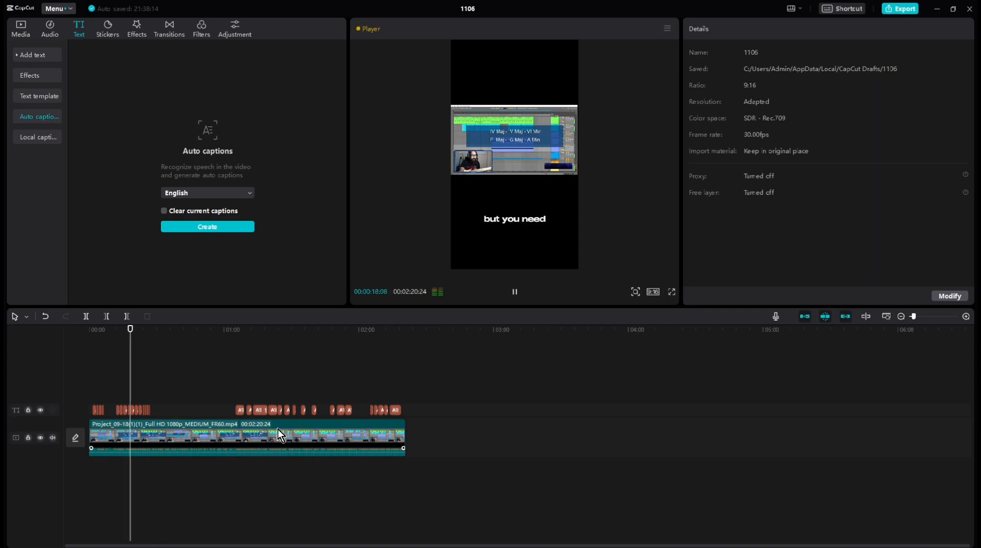
pyautogui.press('space')
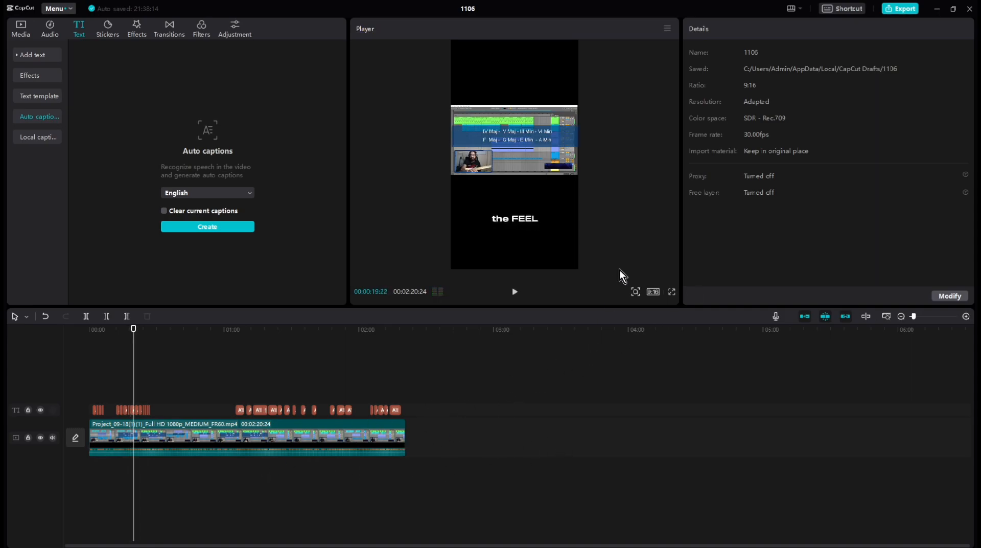
# Step: Apply the first caption template, the small white "The quick brown" one, to all captions
pyautogui.click(96, 410)
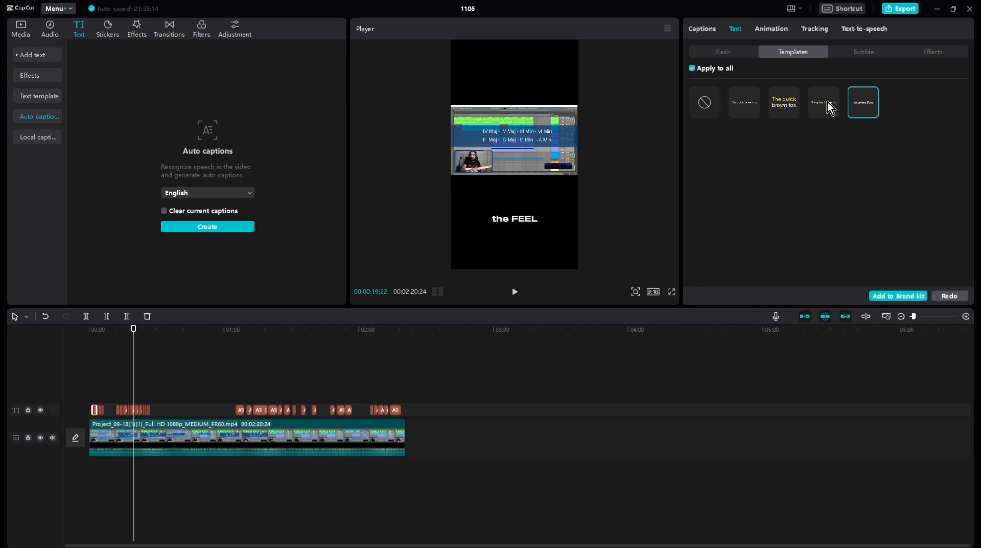
pyautogui.click(747, 106)
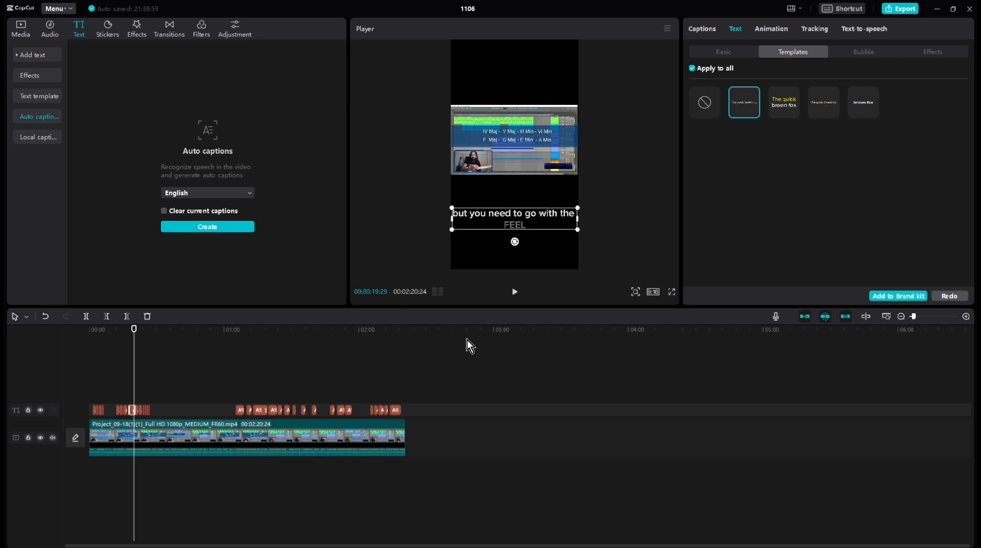
pyautogui.click(430, 346)
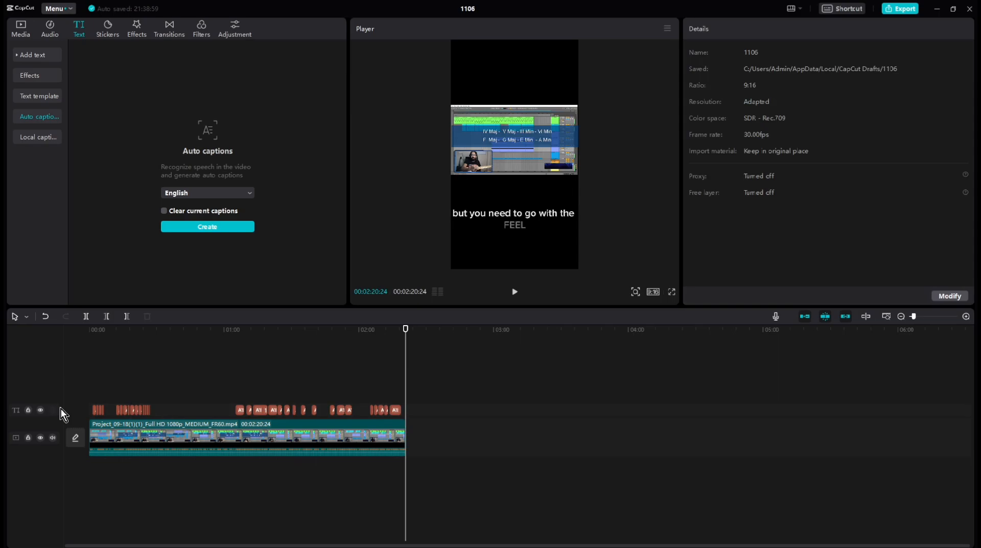
# Step: Play the captions from about 18 seconds and view them in full screen to check the template's word-by-word animation
pyautogui.click(129, 334)
pyautogui.press('space')
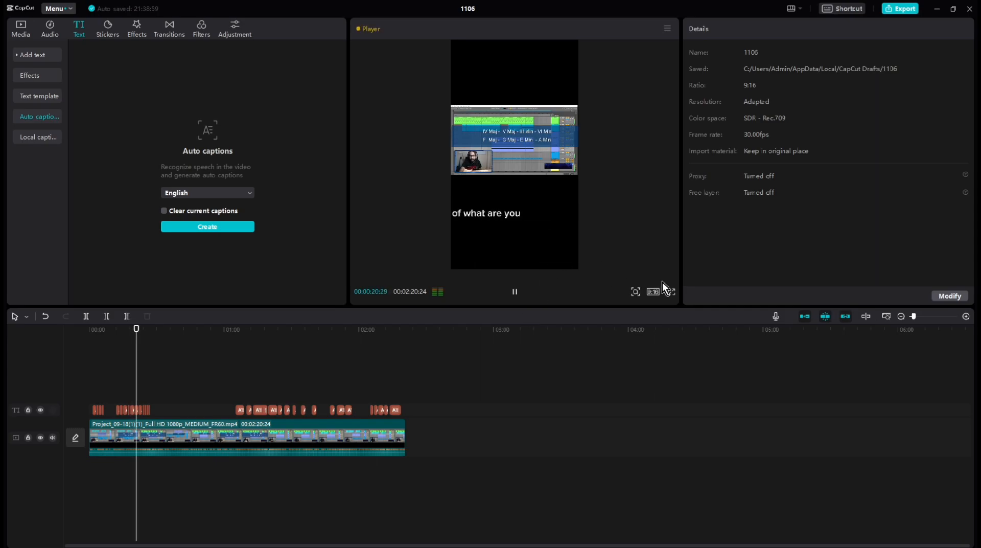
pyautogui.click(671, 292)
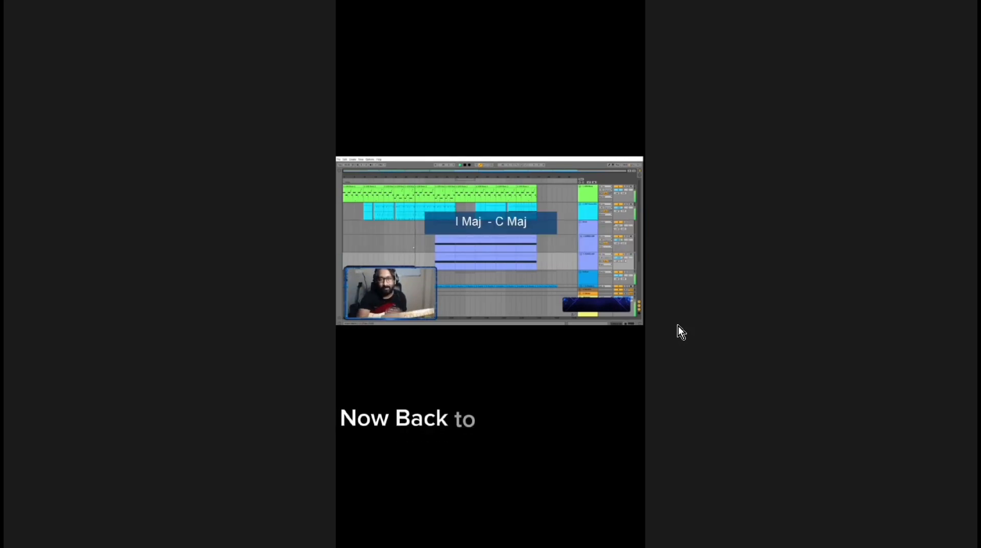
pyautogui.press('Escape')
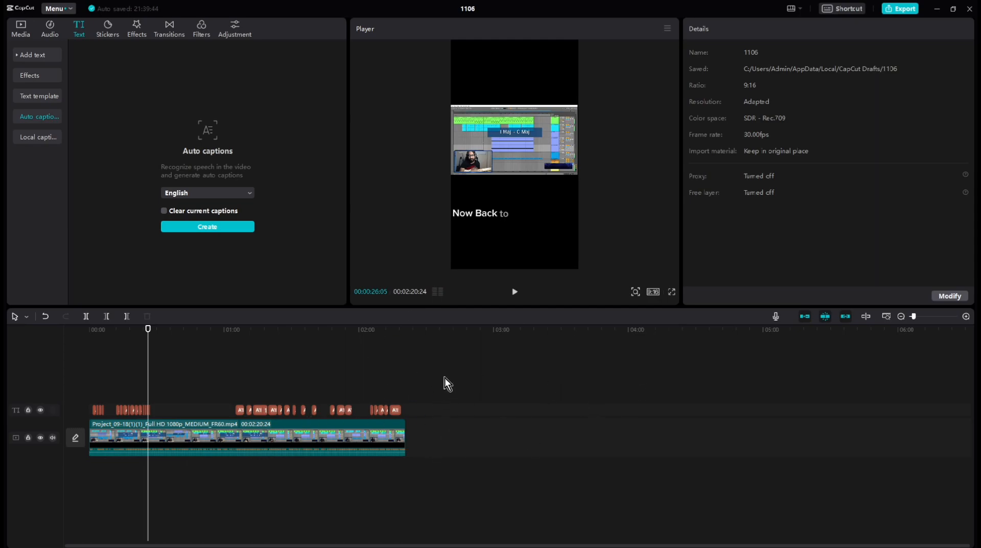
# Step: Review the video's export settings and close them without exporting
pyautogui.click(897, 8)
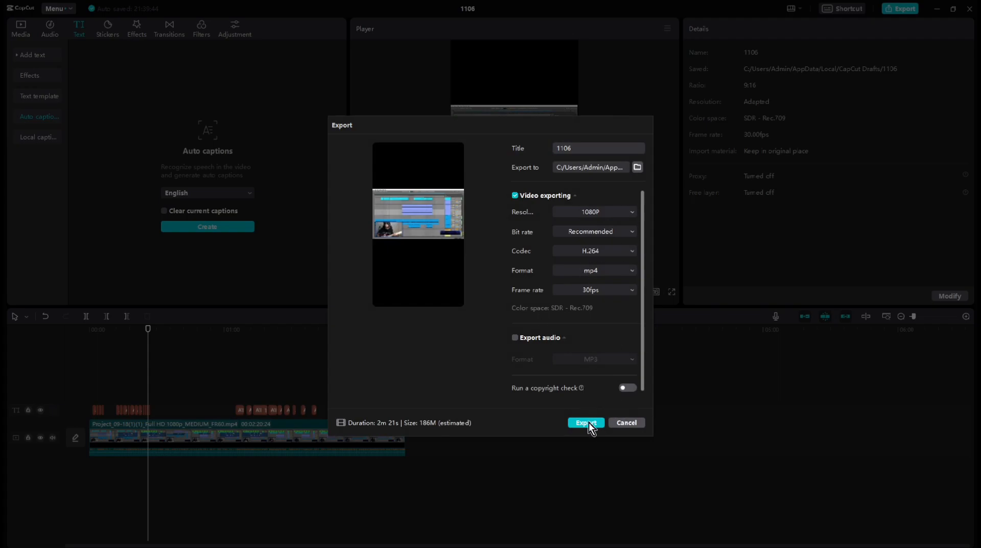
pyautogui.click(586, 423)
pyautogui.click(627, 376)
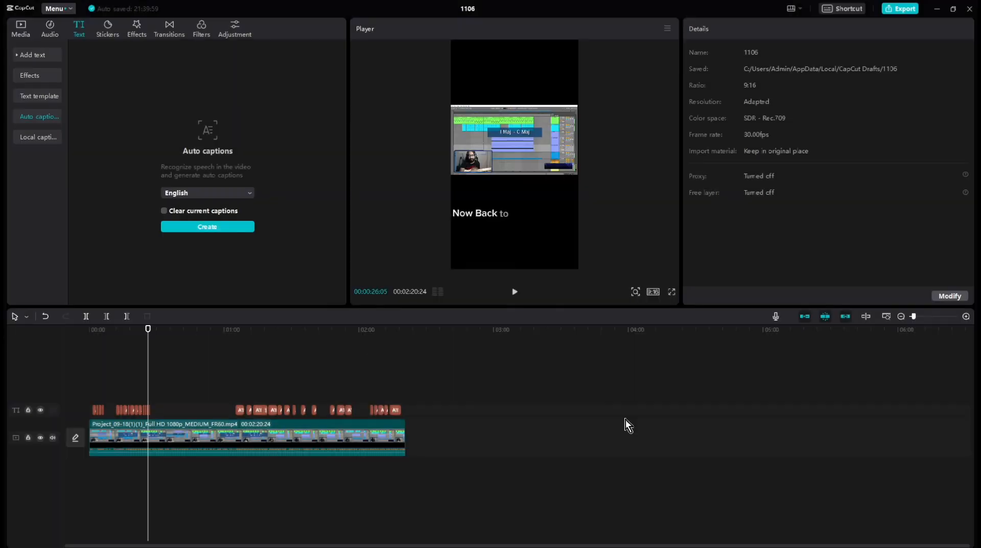